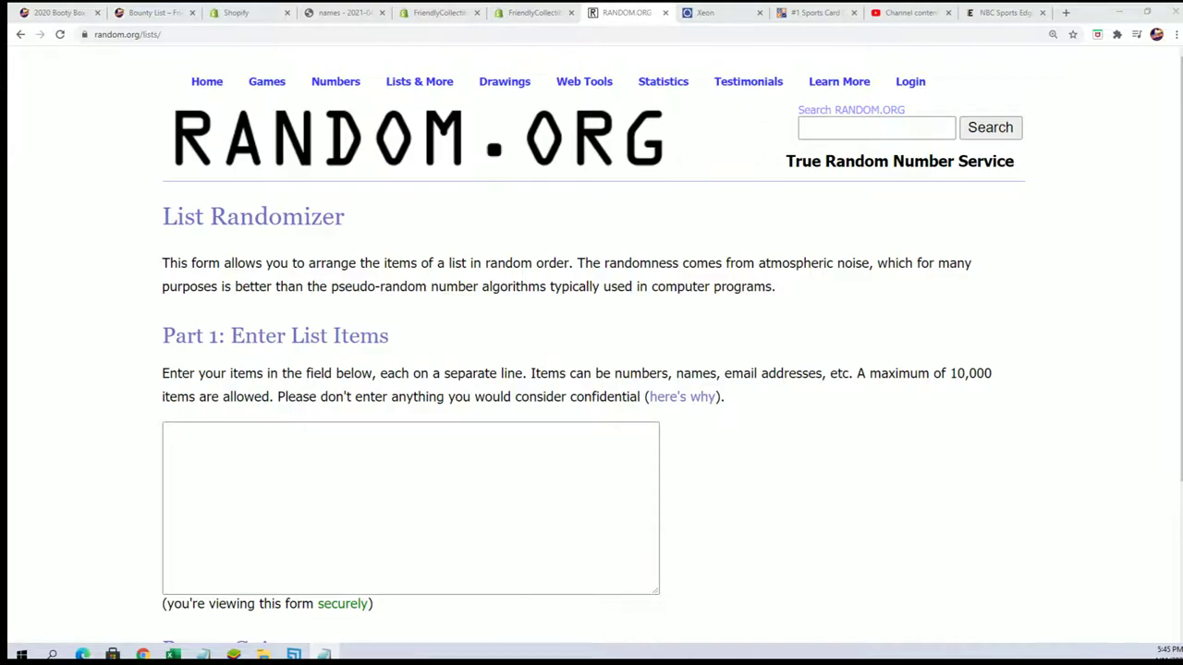
# - Copy the ten poster numbers, 3 through 107, from Notepad into the List Randomizer box
pyautogui.hotkey('alt', 'Tab')
pyautogui.moveTo(1005, 96); pyautogui.dragTo(949, 90)
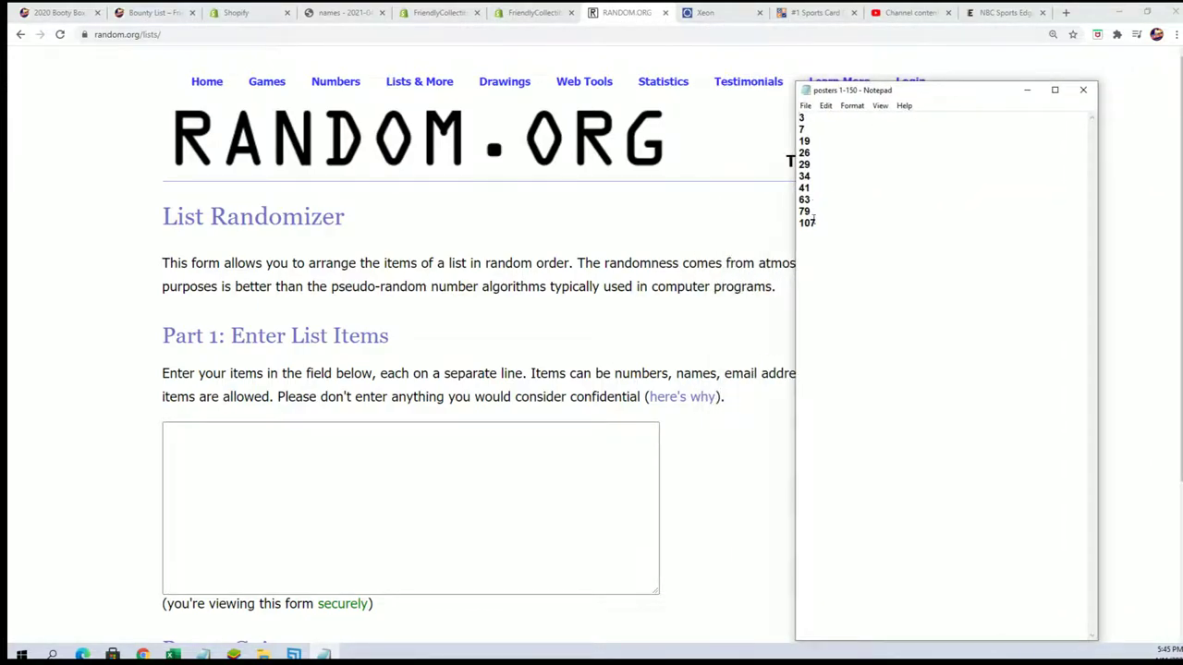
pyautogui.moveTo(813, 219); pyautogui.dragTo(792, 108)
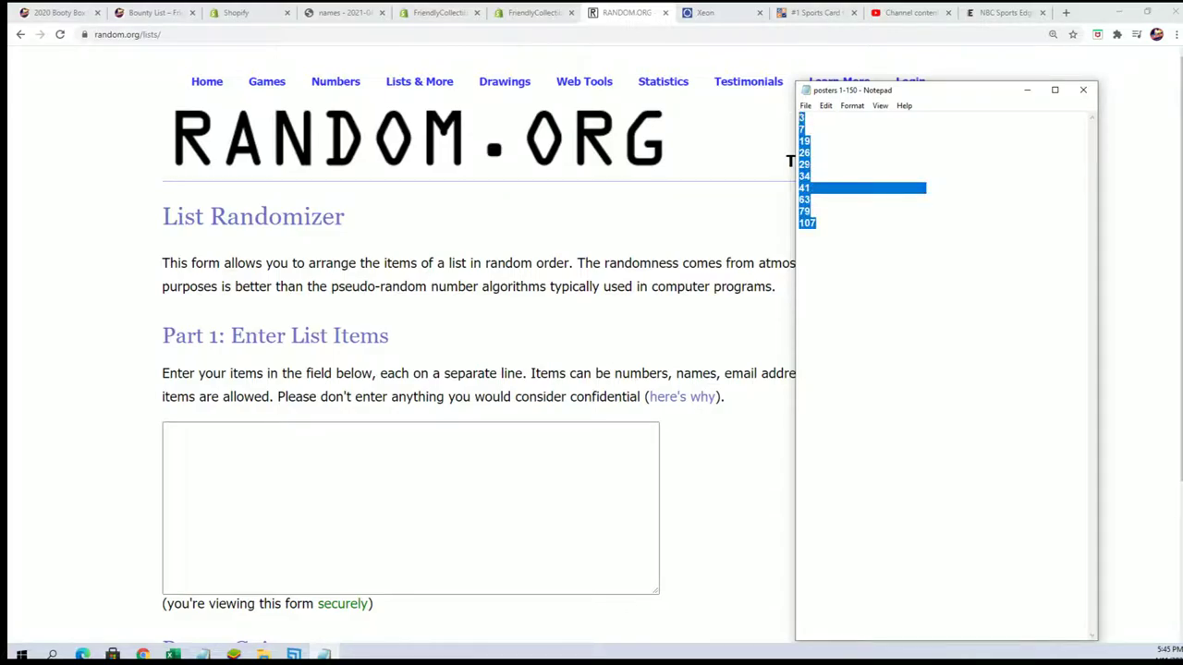
pyautogui.rightClick(807, 162)
pyautogui.click(833, 202)
pyautogui.click(379, 432)
pyautogui.rightClick(378, 434)
pyautogui.click(427, 529)
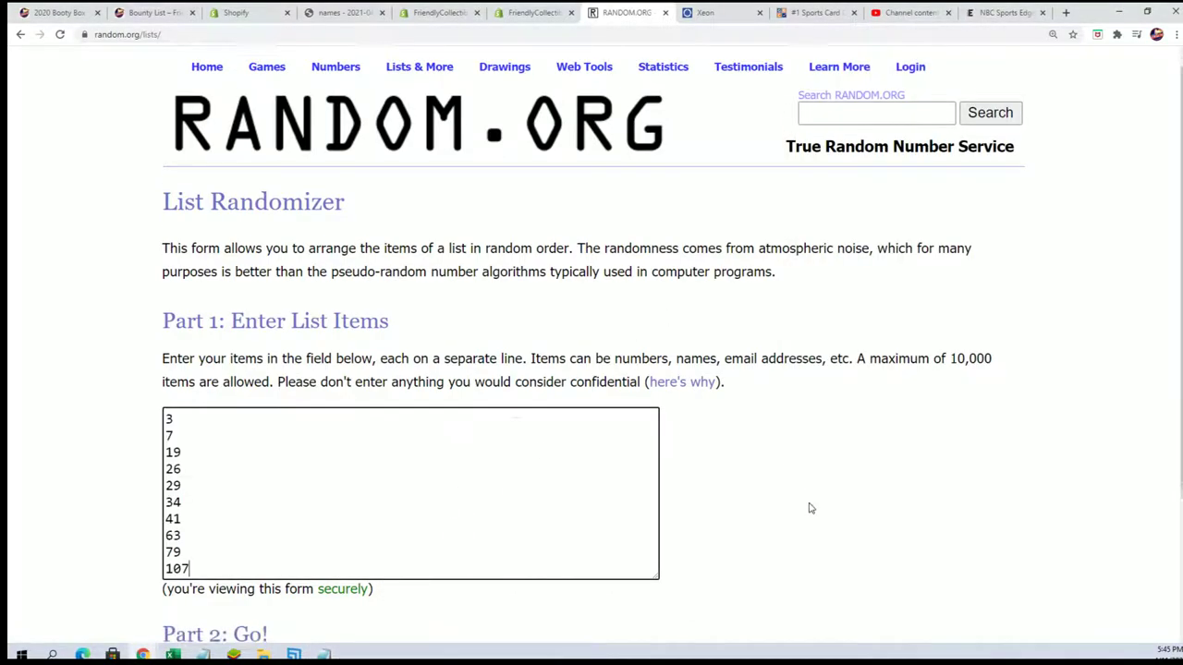
# - Randomize the numbers, then use Again! until shuffled seven times, and highlight the top result, 41
pyautogui.scroll(-2, 809, 507)
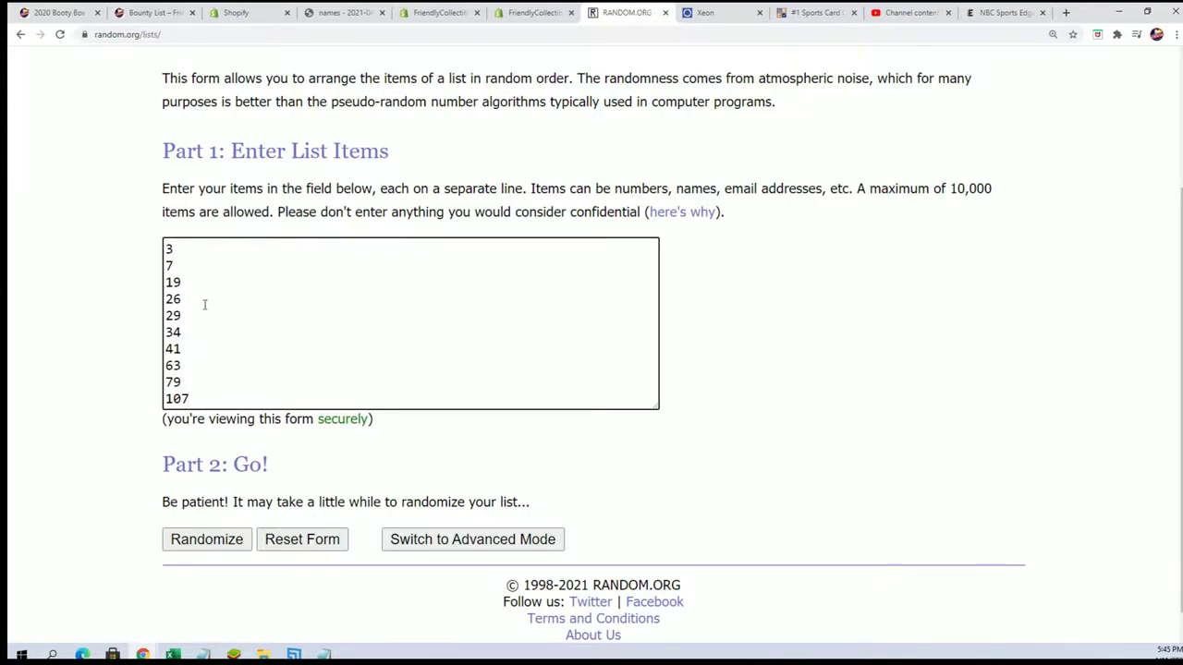
pyautogui.click(194, 543)
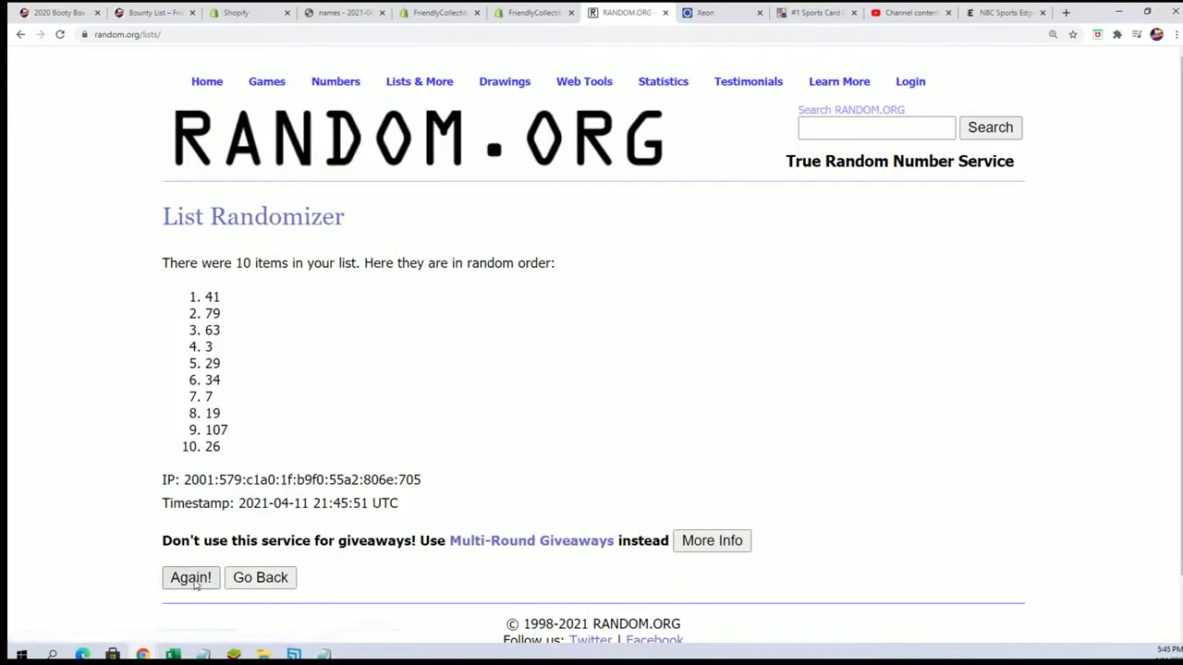
pyautogui.click(193, 580)
pyautogui.click(192, 616)
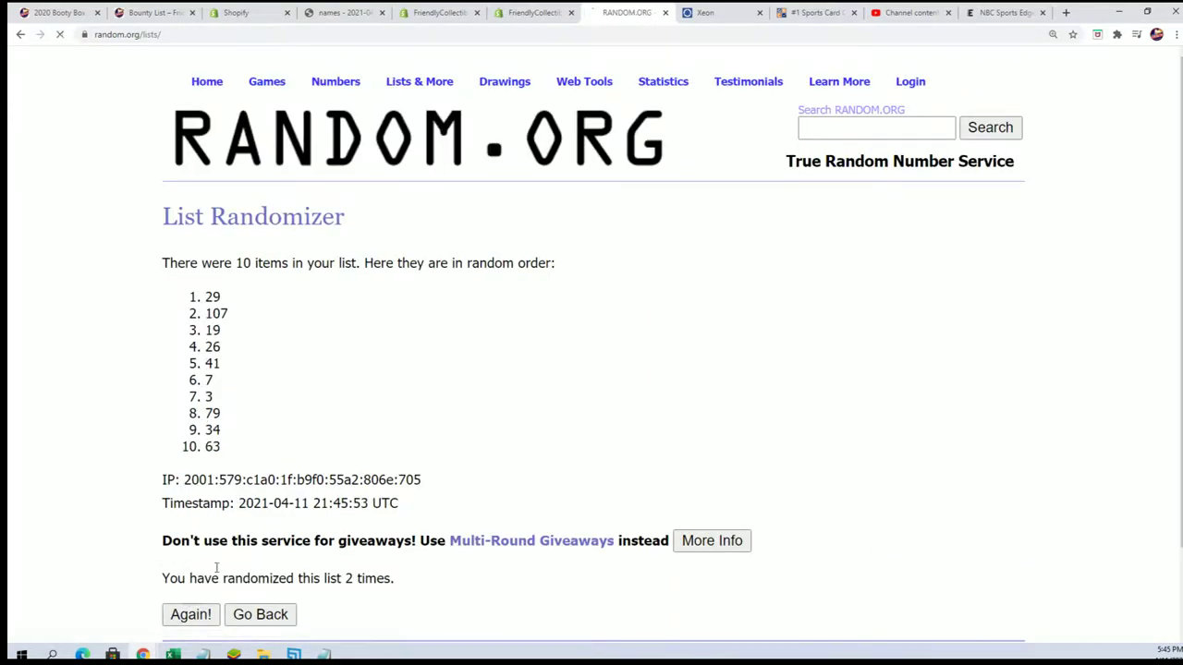
pyautogui.scroll(-1, 208, 545)
pyautogui.click(199, 510)
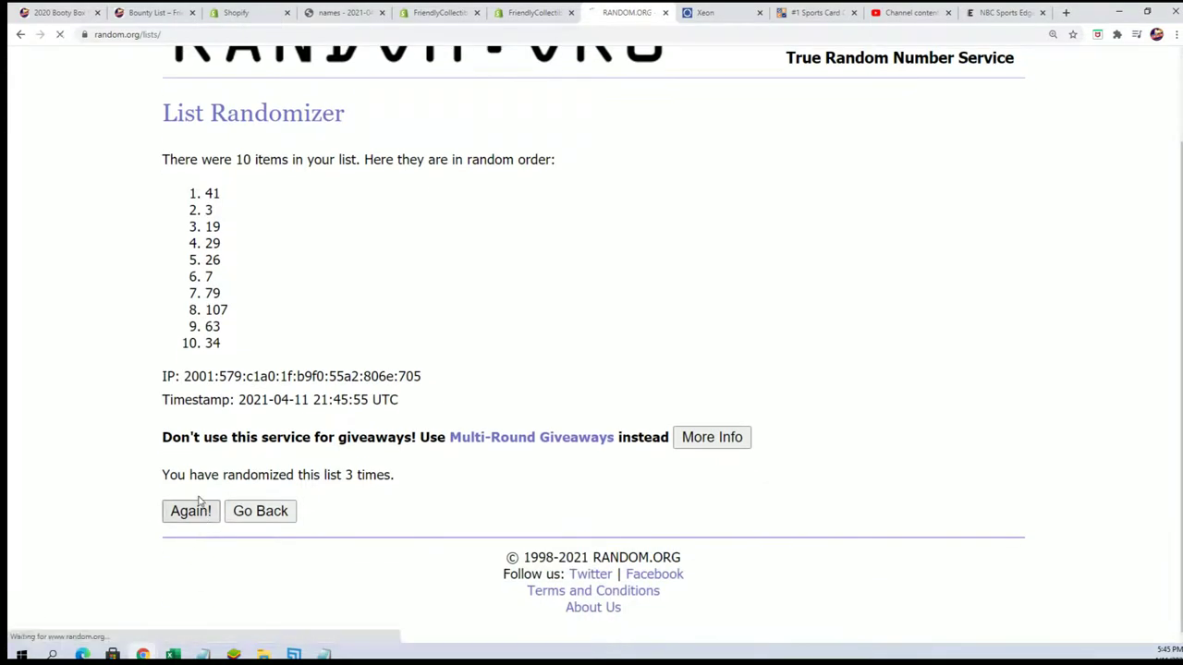
pyautogui.scroll(-1, 153, 541)
pyautogui.click(190, 510)
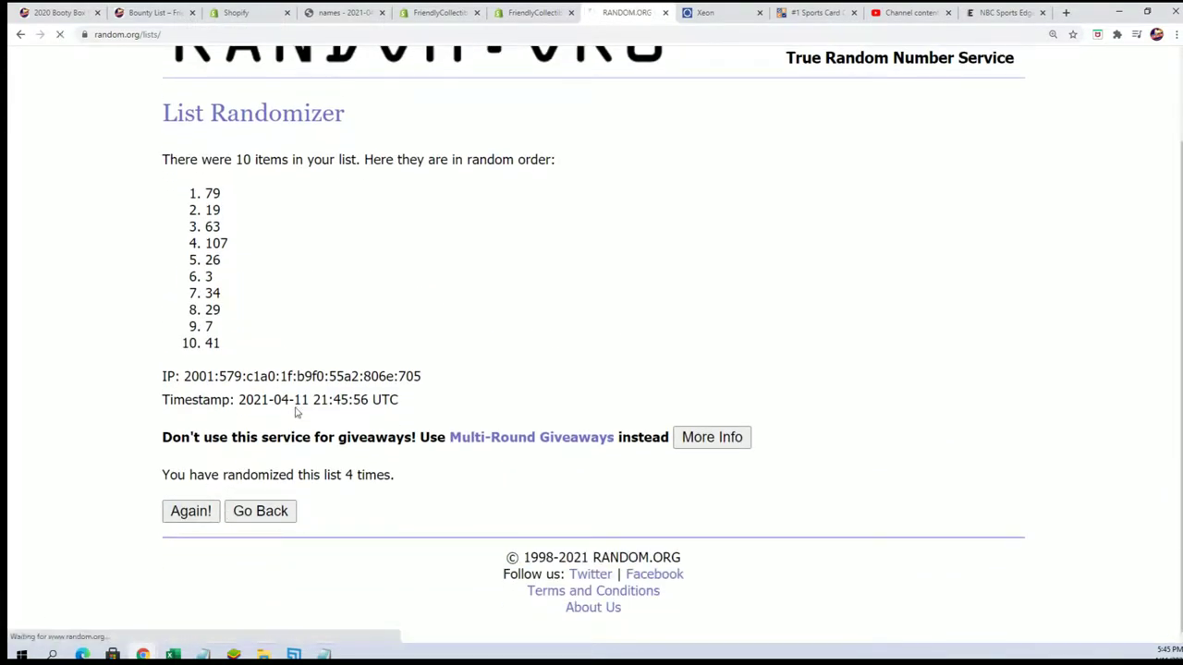
pyautogui.scroll(-1, 298, 409)
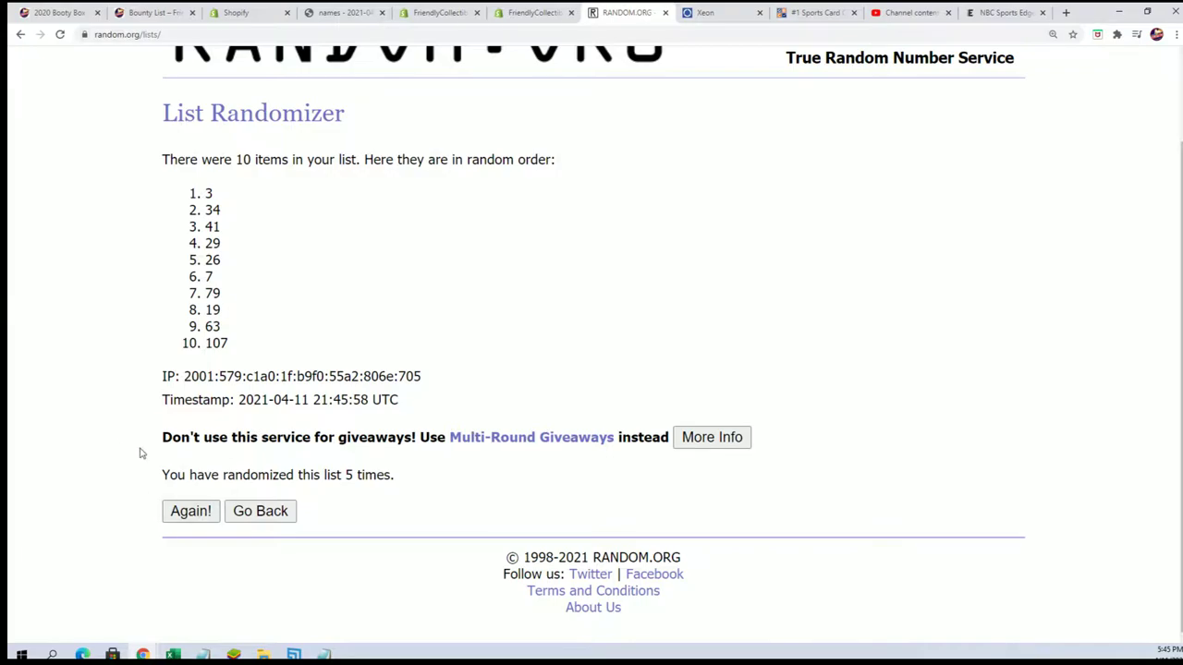
pyautogui.click(198, 513)
pyautogui.scroll(-1, 175, 537)
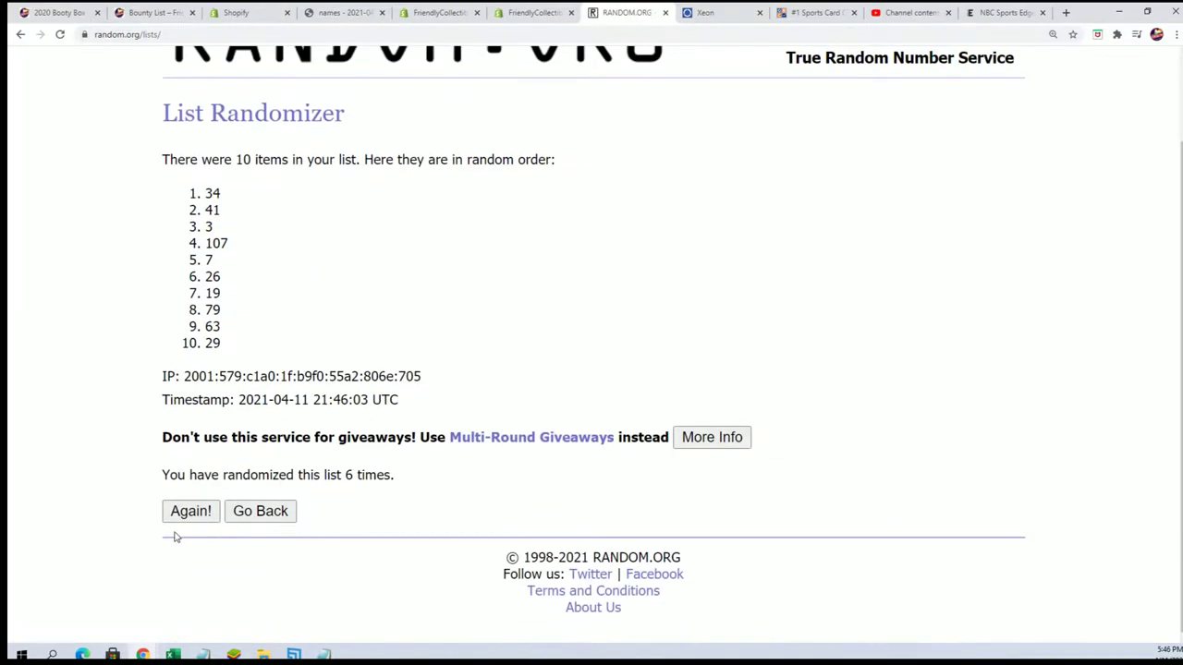
pyautogui.click(190, 511)
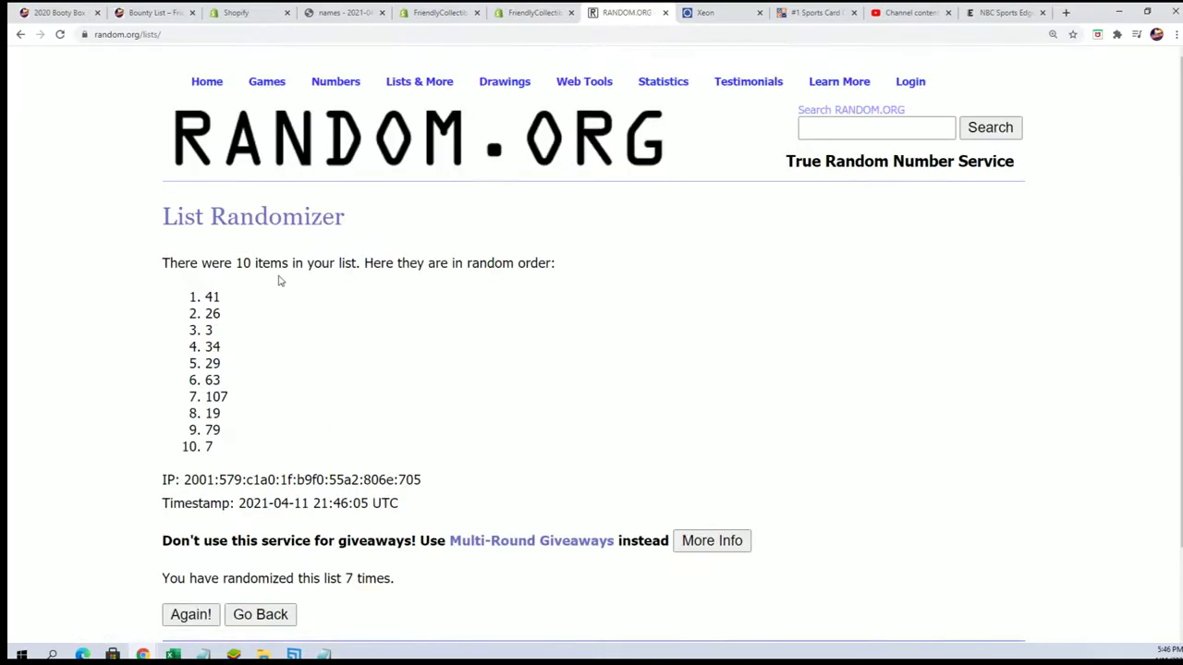
pyautogui.moveTo(232, 295); pyautogui.dragTo(185, 305)
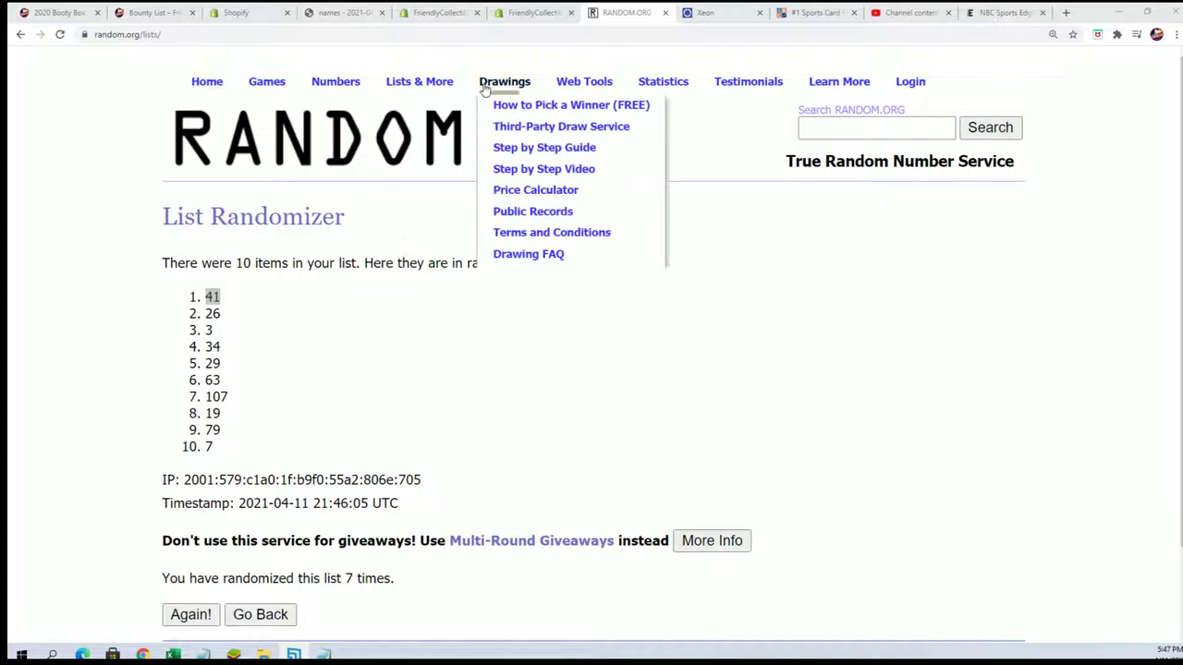
# - Go back to a blank List Randomizer form via the Lists & More menu
pyautogui.moveTo(420, 82)
pyautogui.click(432, 109)
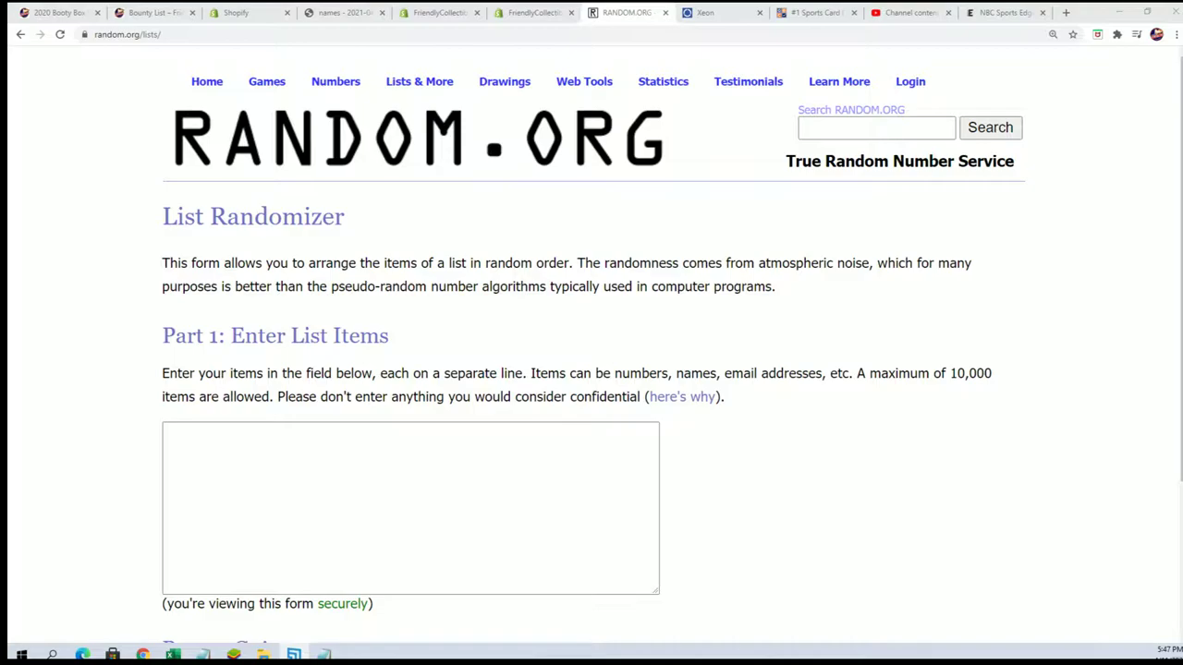
# - In Excel, enter the heading COLOR SPOT in cell B1 next to Owner
pyautogui.click(173, 654)
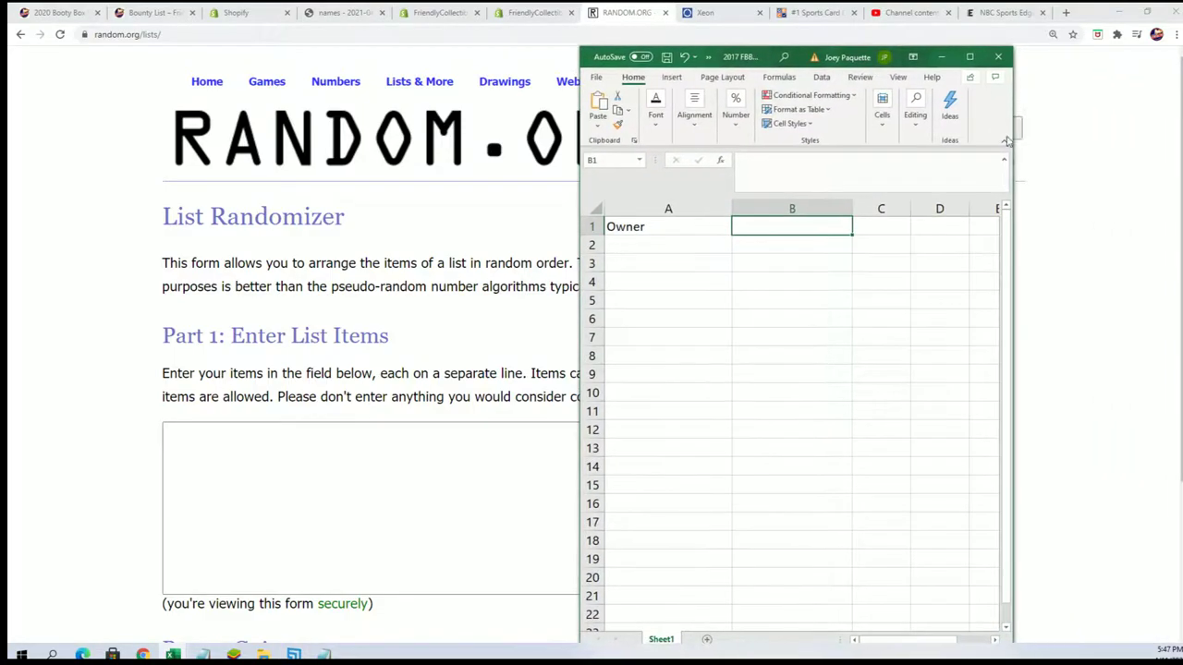
pyautogui.doubleClick(781, 227)
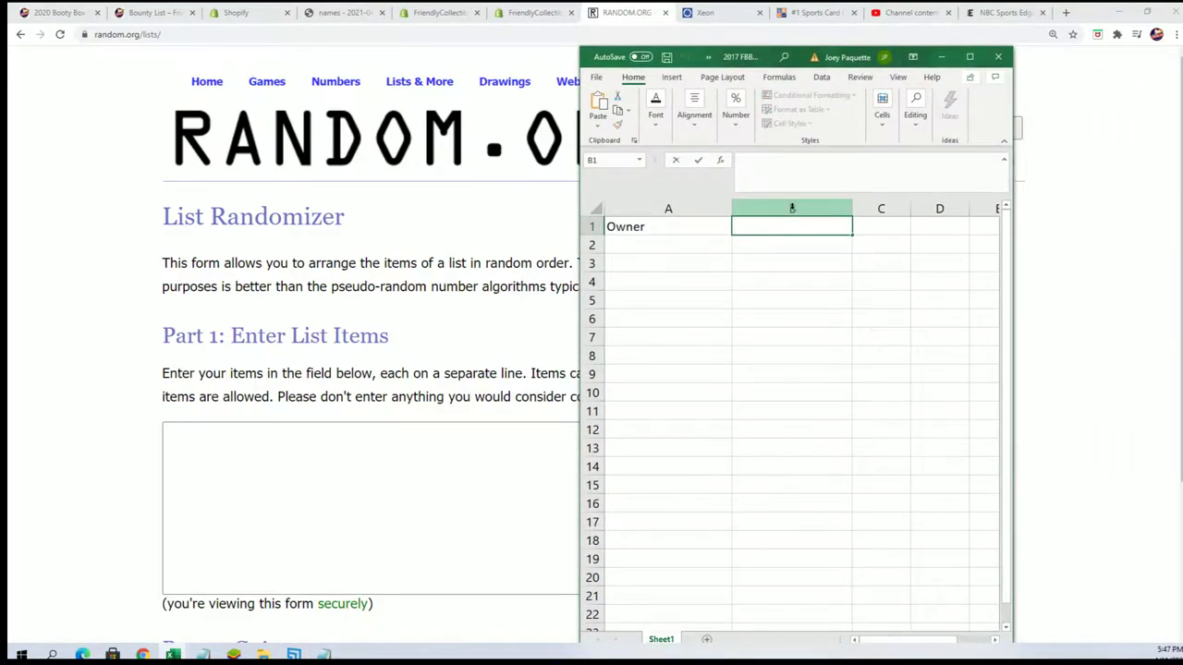
pyautogui.write('COLOR SP')
pyautogui.write('OT')
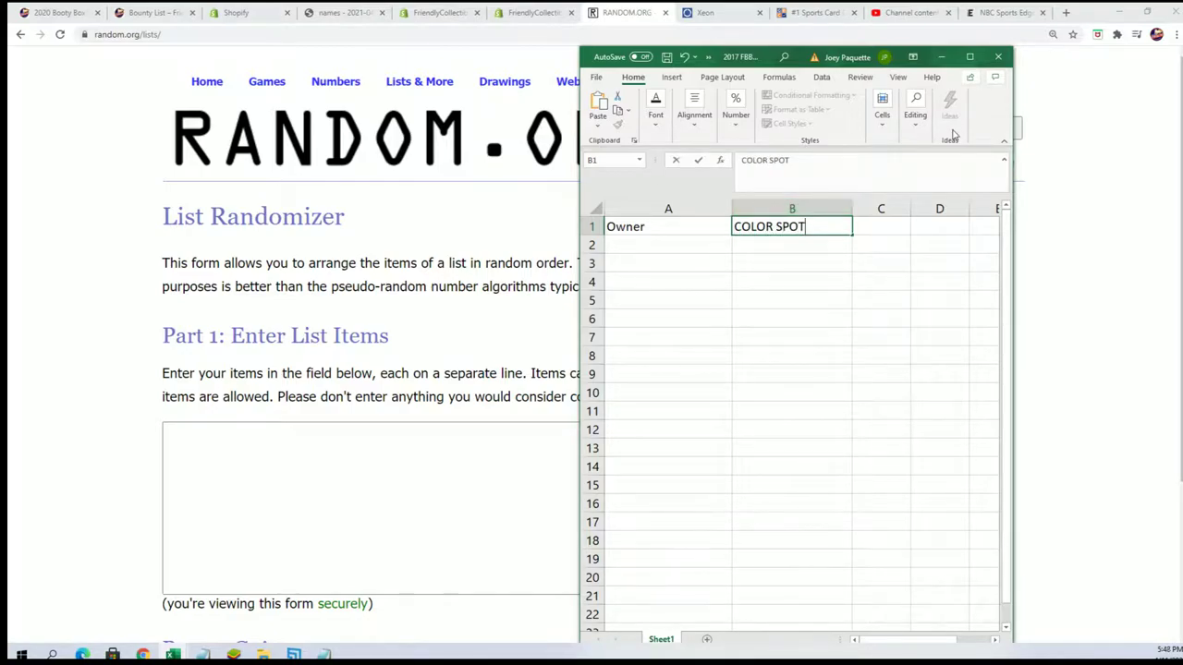
pyautogui.click(661, 244)
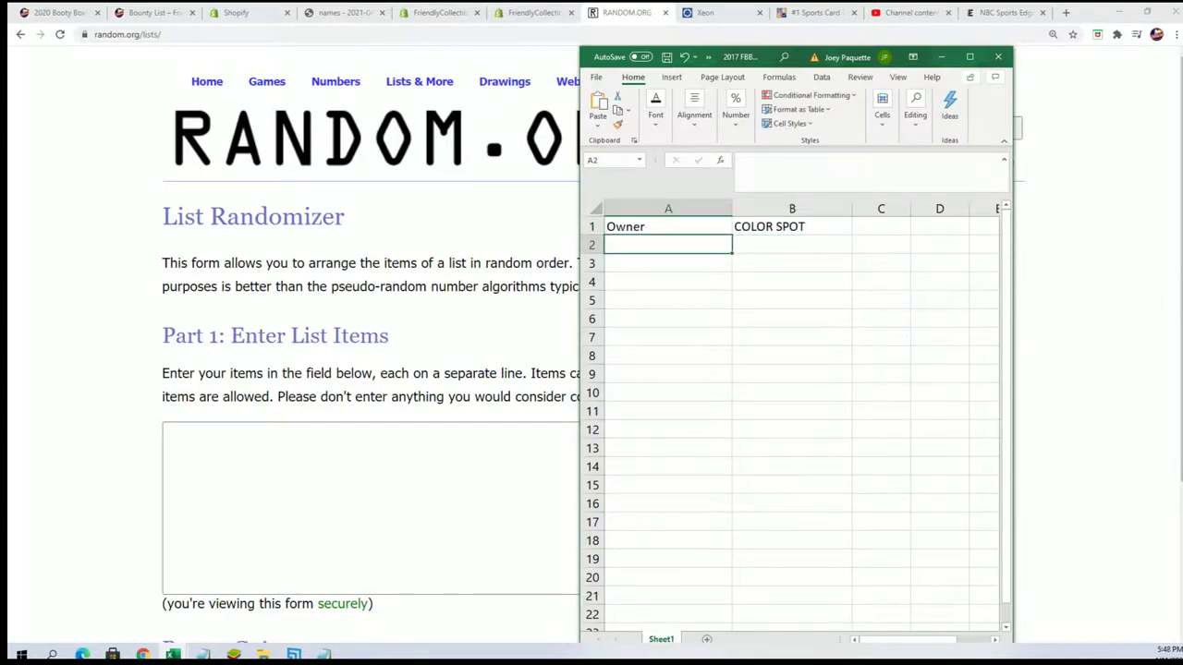
# - Copy the fifteen owner names from Notepad into the List Randomizer box
pyautogui.hotkey('alt', 'Tab')
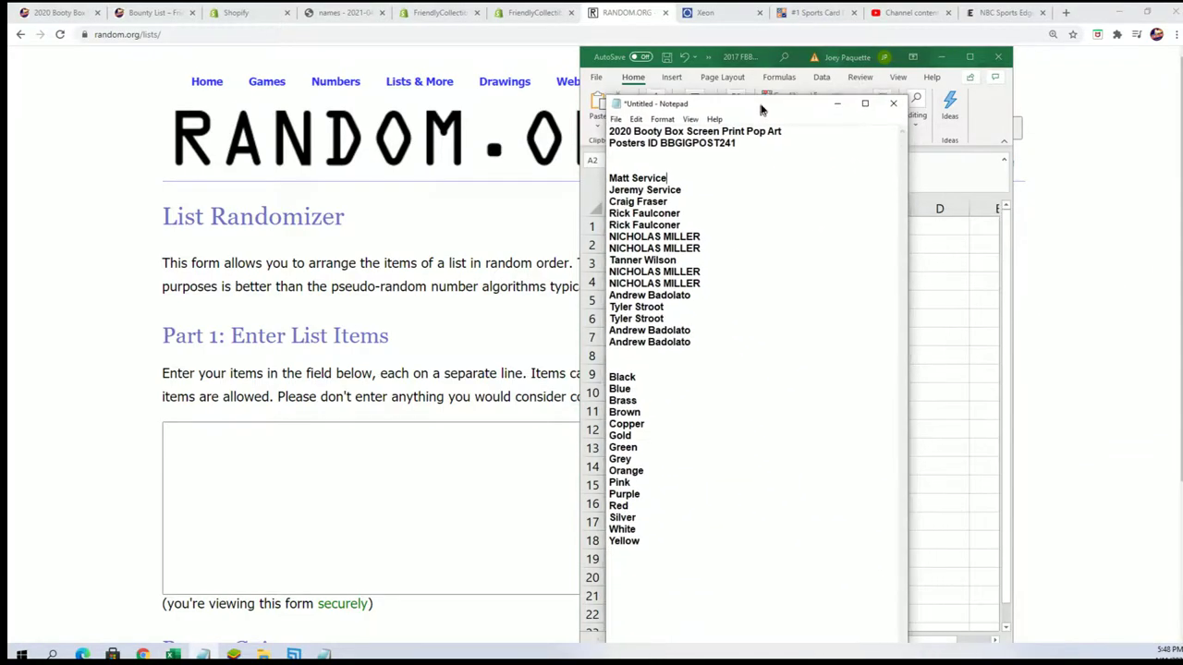
pyautogui.moveTo(709, 316); pyautogui.dragTo(617, 159)
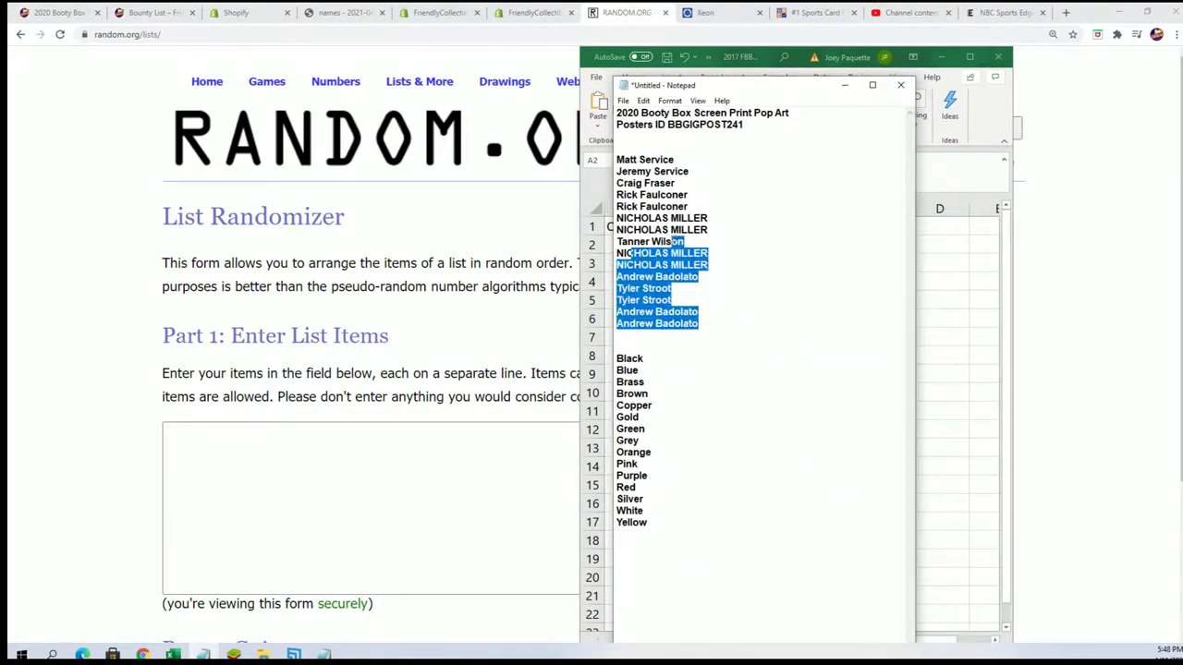
pyautogui.rightClick(658, 188)
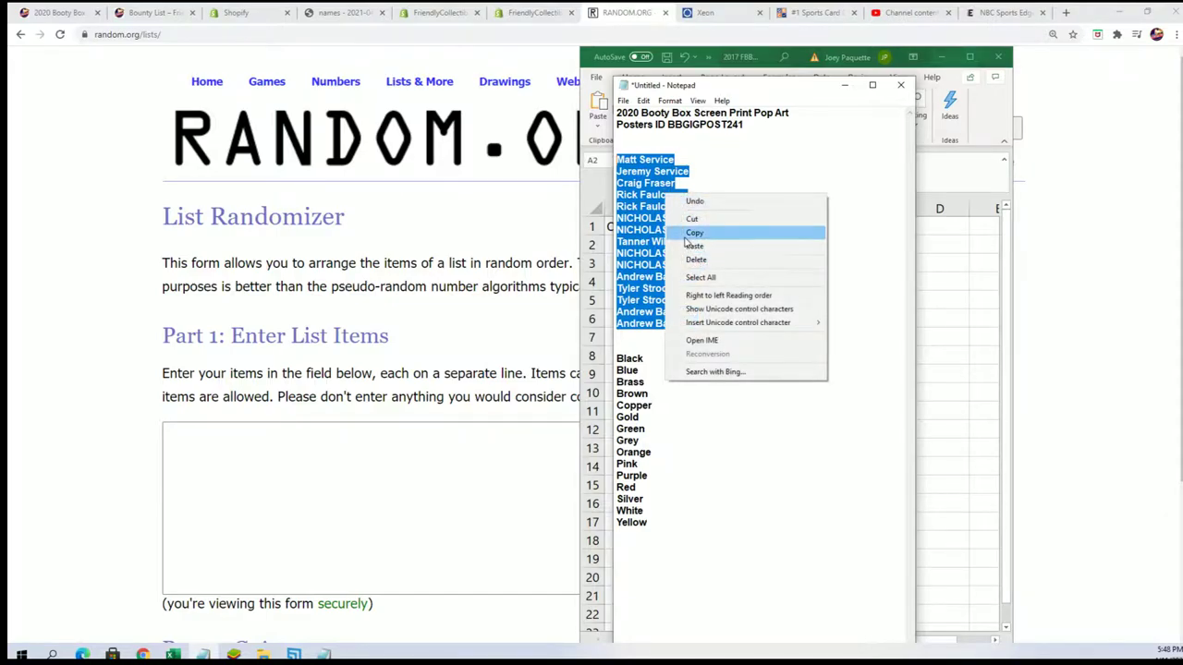
pyautogui.click(694, 233)
pyautogui.click(220, 442)
pyautogui.rightClick(220, 442)
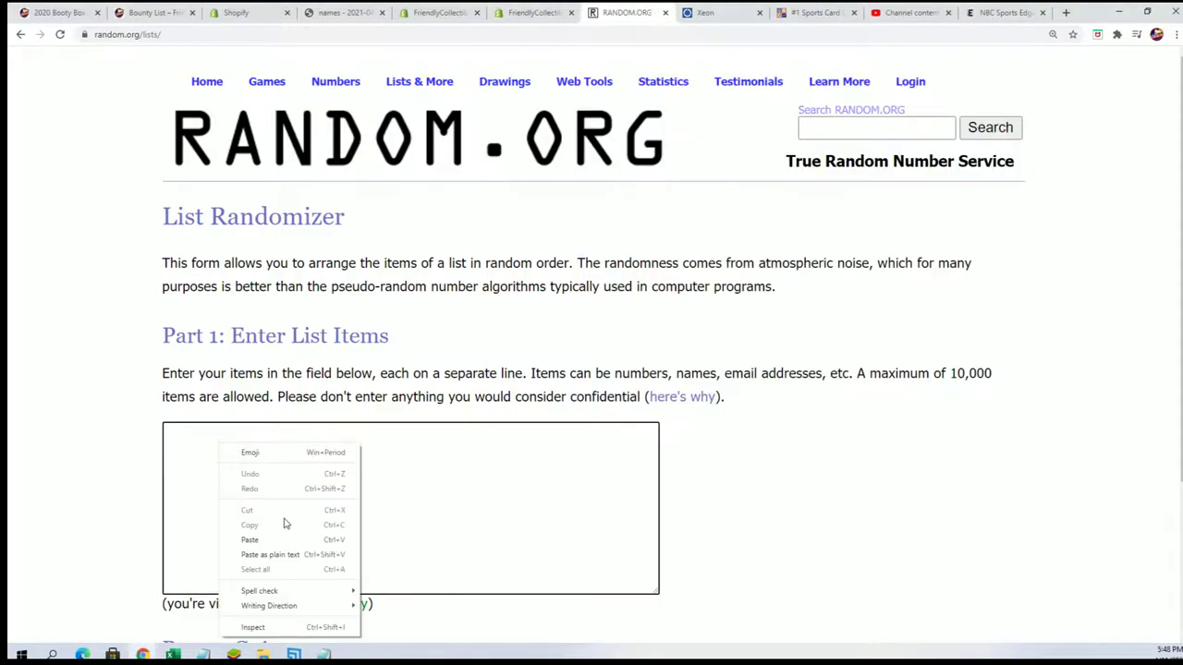
pyautogui.click(264, 542)
pyautogui.scroll(-2, 804, 518)
pyautogui.click(189, 511)
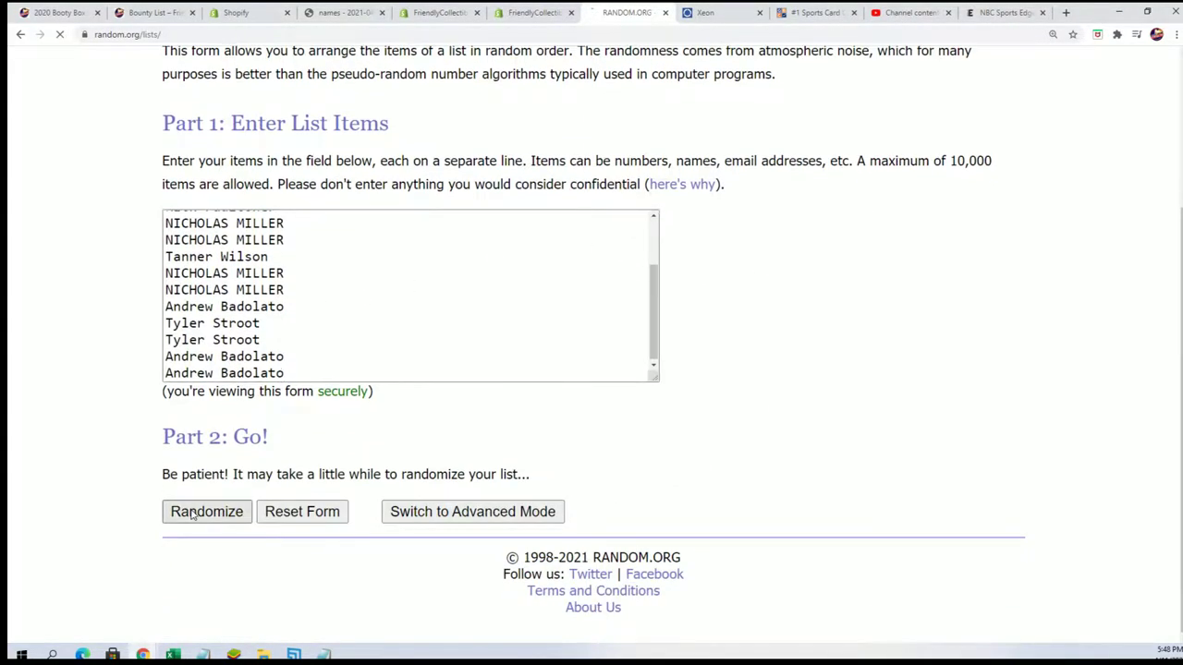
pyautogui.scroll(-2, 206, 491)
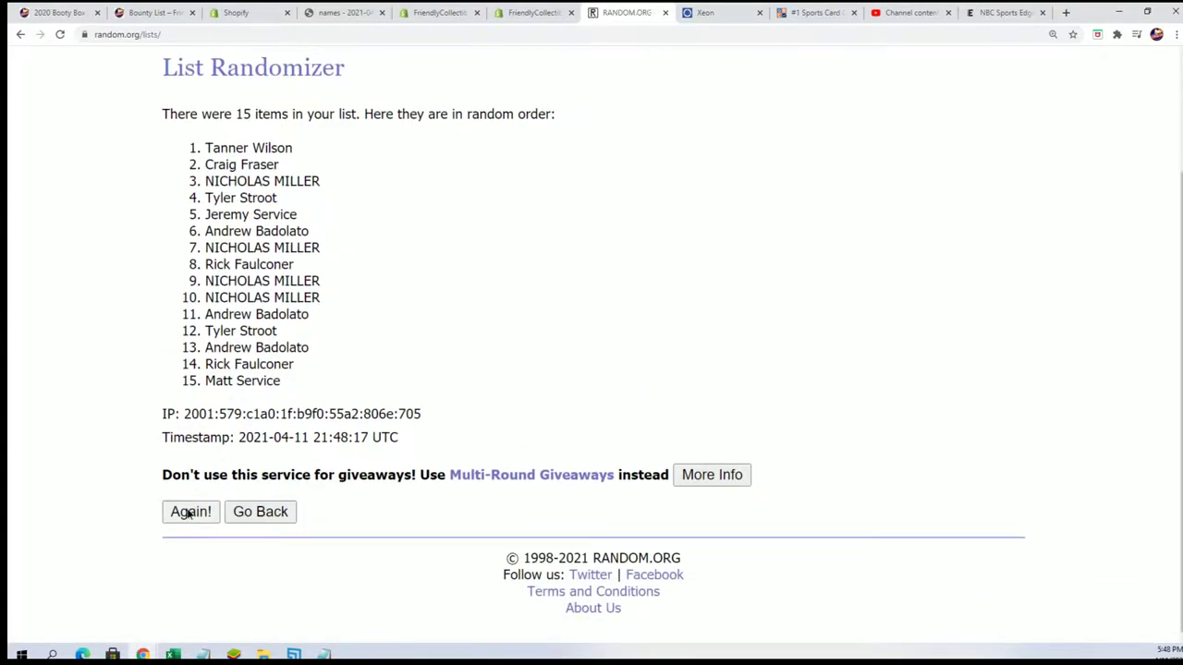
pyautogui.click(189, 514)
pyautogui.click(191, 513)
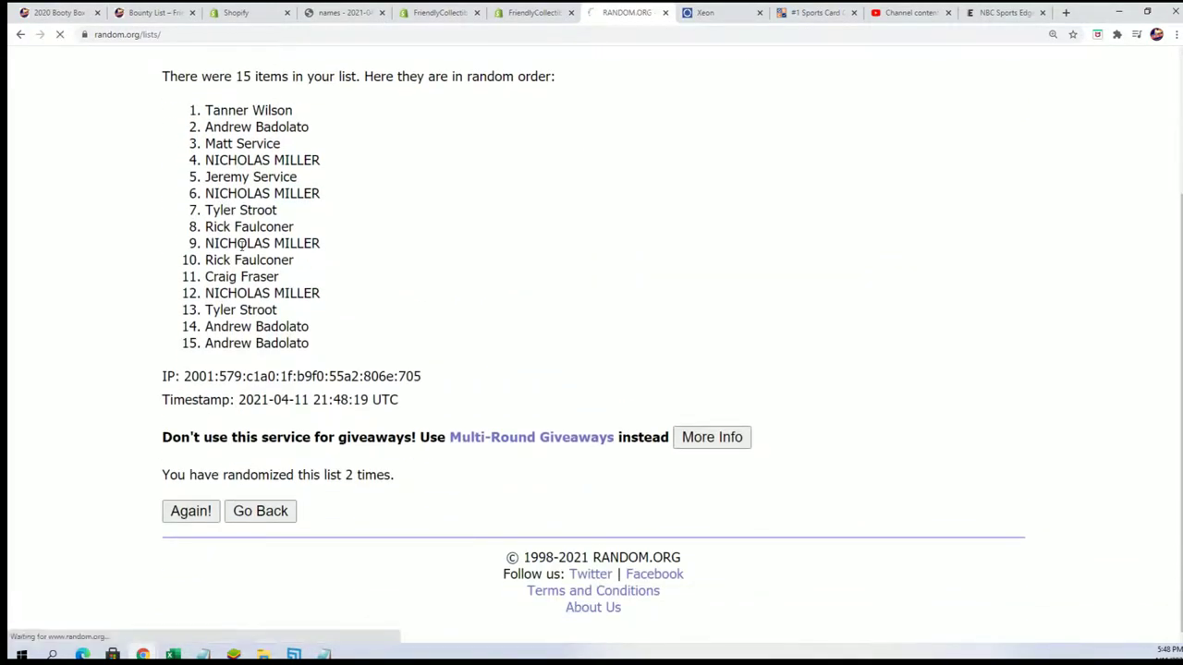
pyautogui.click(192, 513)
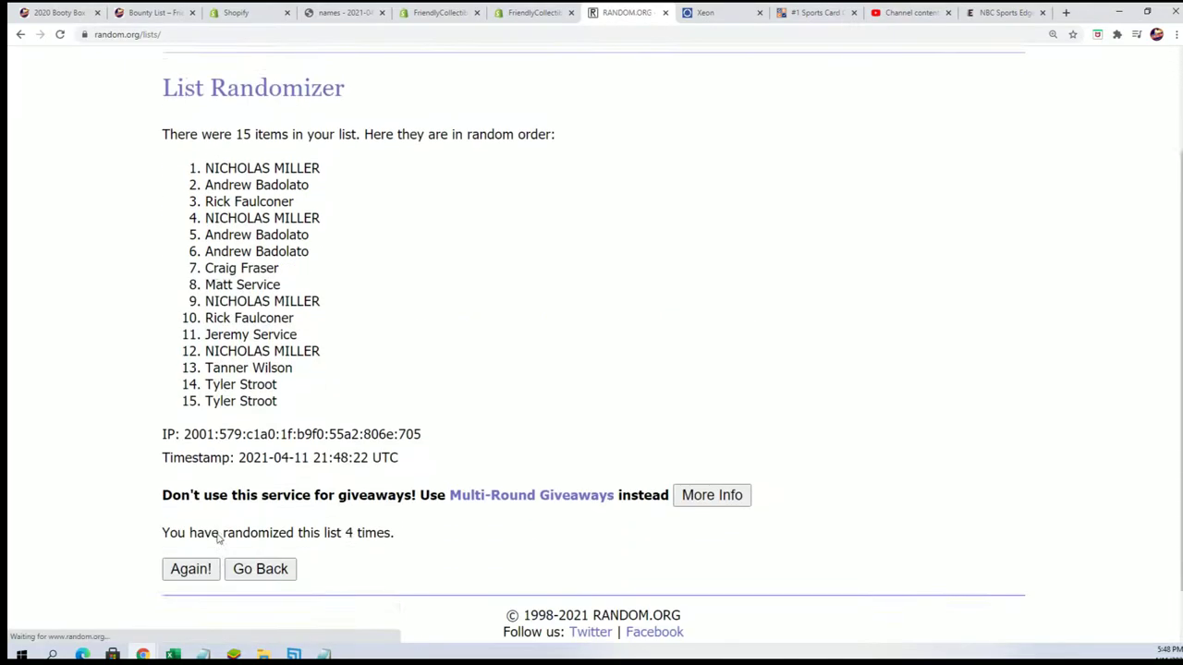
pyautogui.click(195, 514)
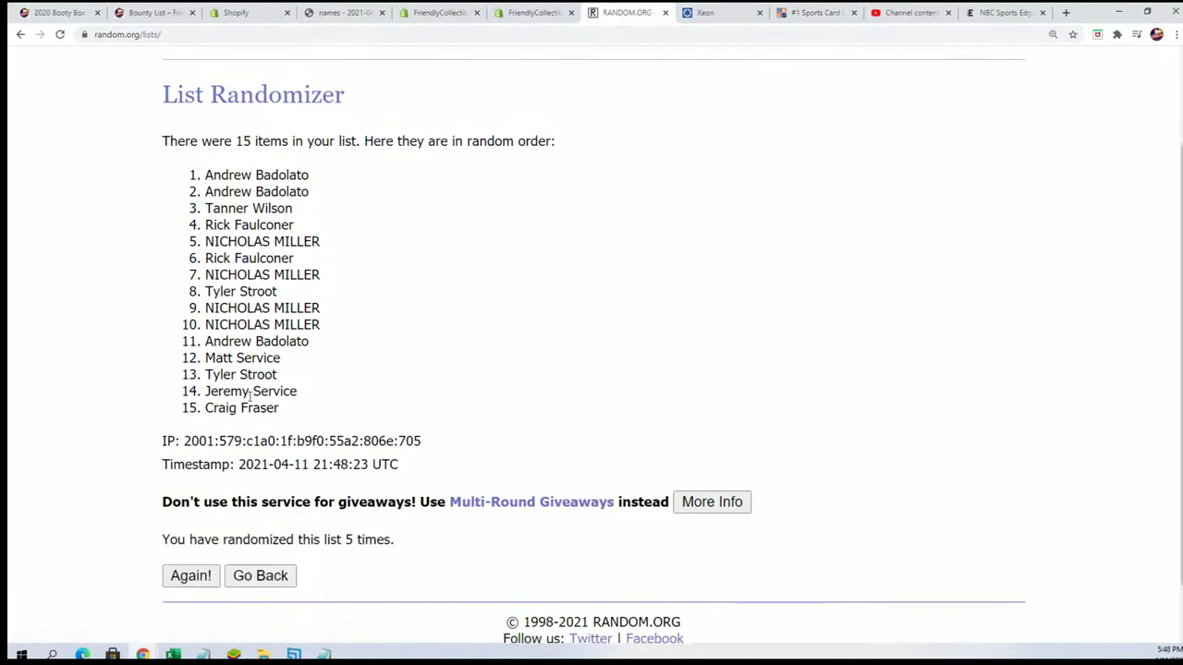
pyautogui.scroll(-1, 249, 395)
pyautogui.click(175, 506)
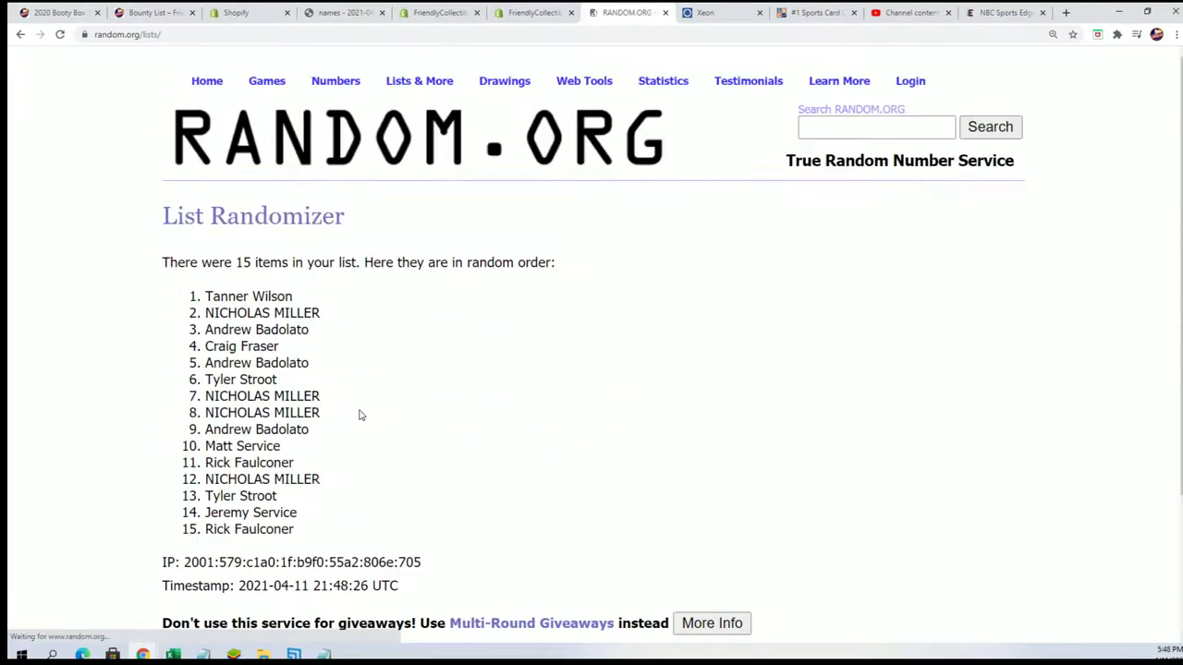
pyautogui.click(194, 514)
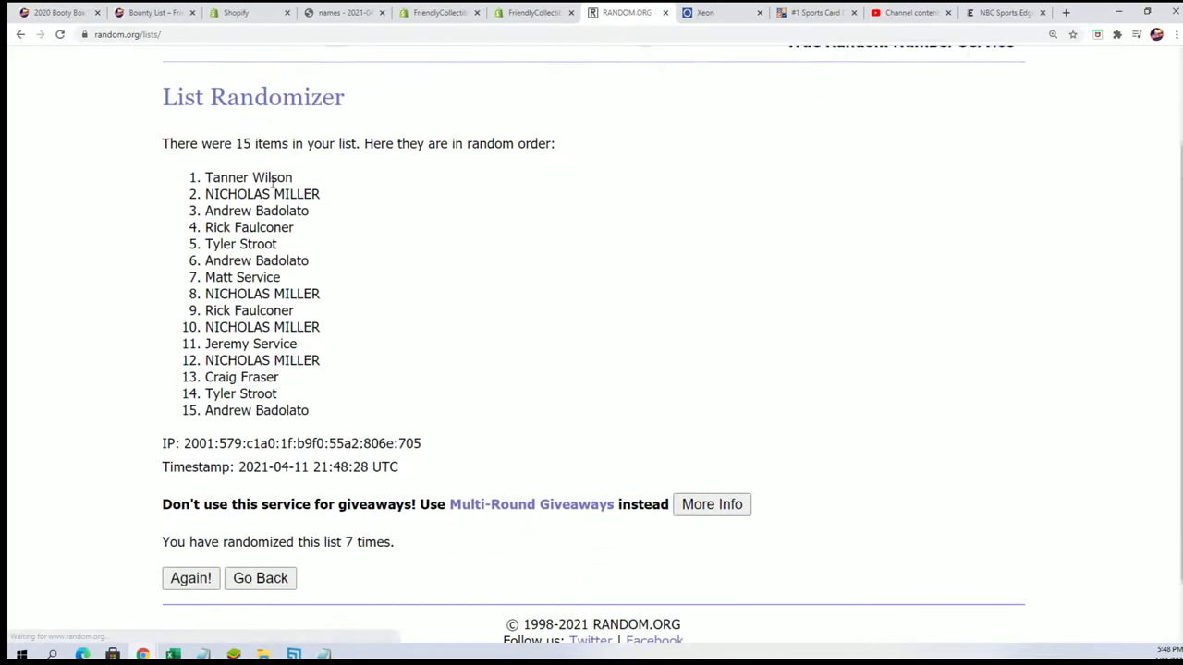
pyautogui.moveTo(199, 173)
pyautogui.mouseDown()
pyautogui.moveTo(288, 373)
pyautogui.moveTo(322, 409)
pyautogui.mouseUp()
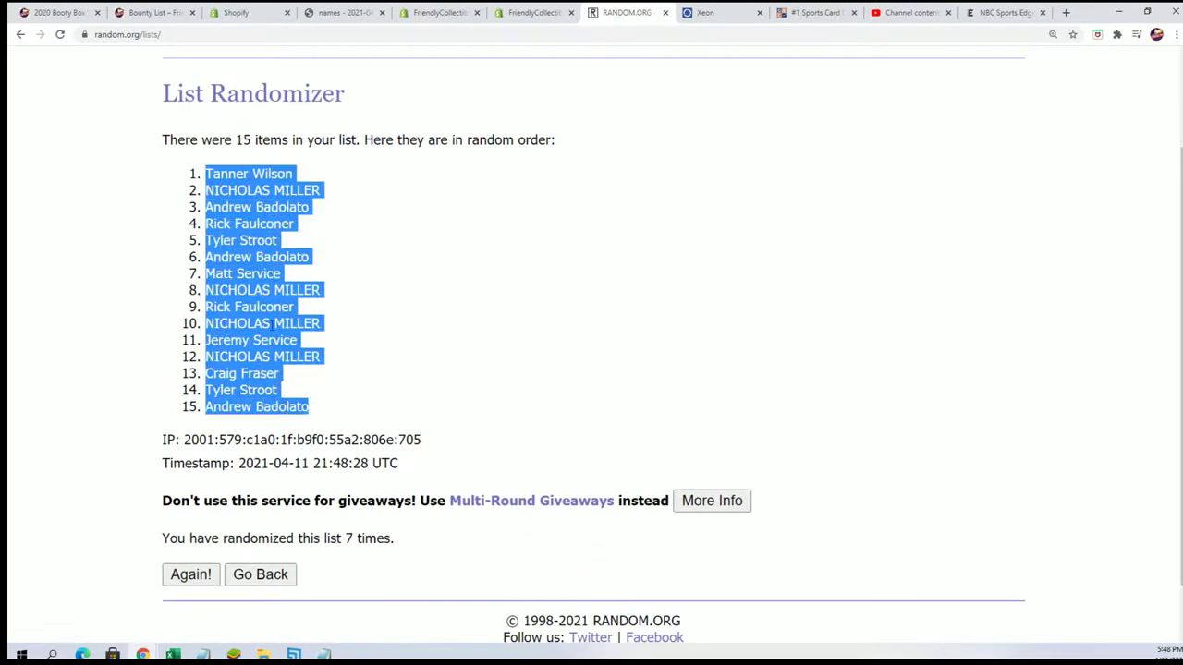
# - Paste the shuffled owner names into A2:A16 as plain text, then minimize Excel
pyautogui.rightClick(269, 325)
pyautogui.click(286, 332)
pyautogui.hotkey('alt', 'Tab')
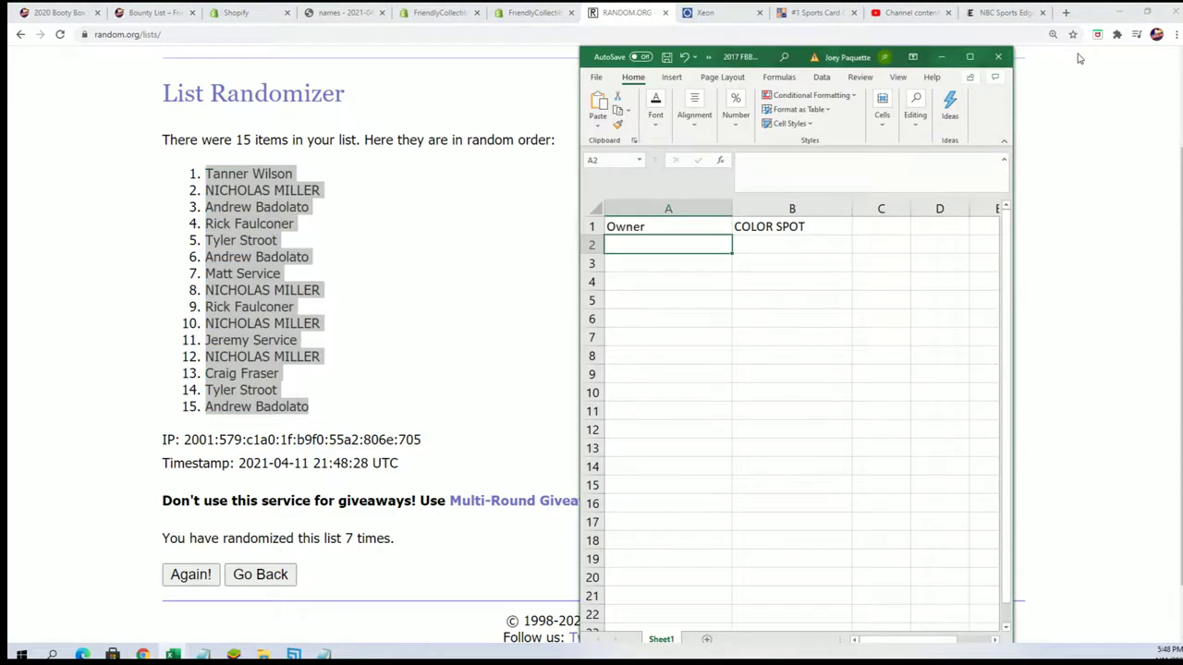
pyautogui.rightClick(631, 244)
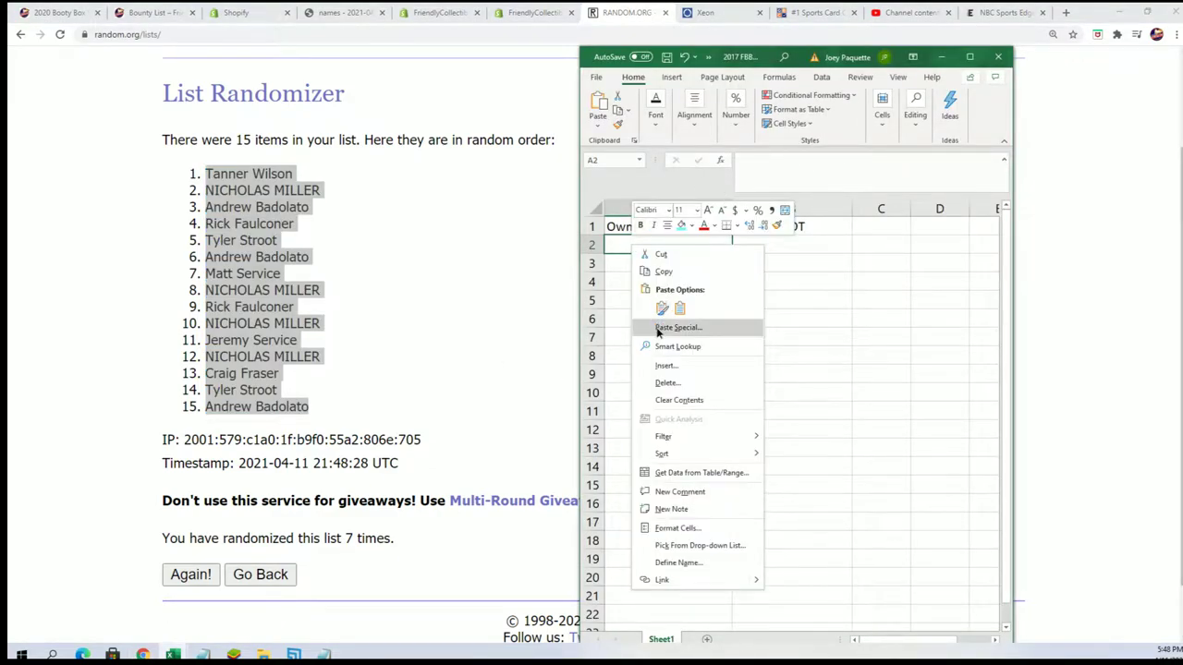
pyautogui.click(660, 318)
pyautogui.click(558, 261)
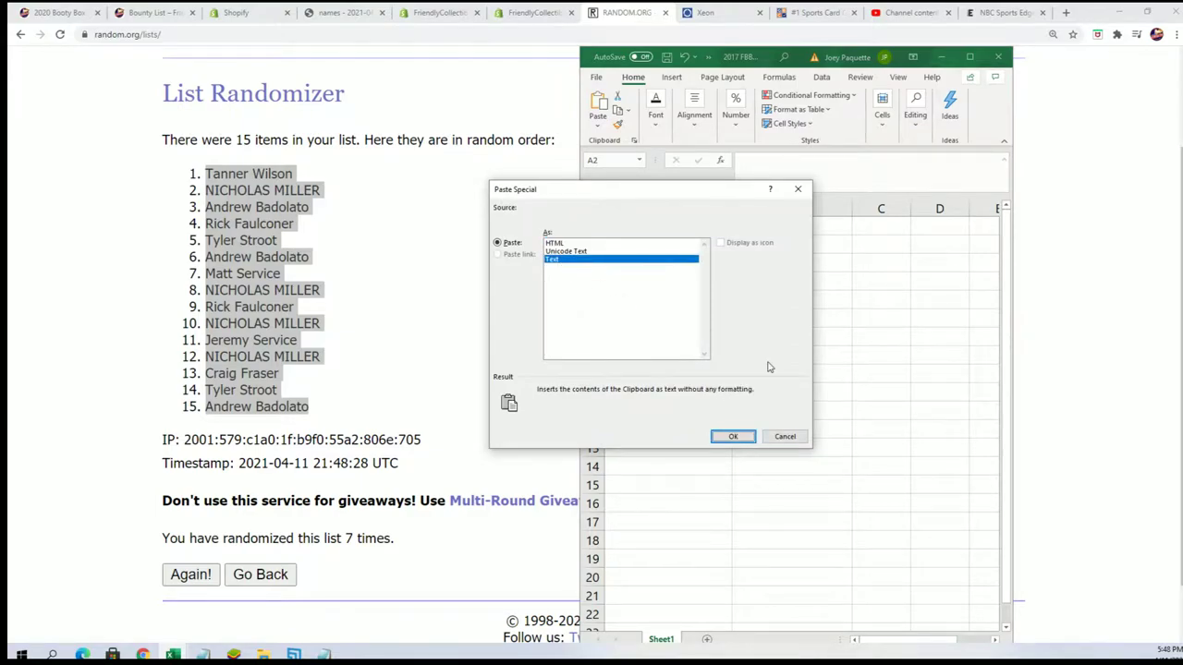
pyautogui.click(732, 438)
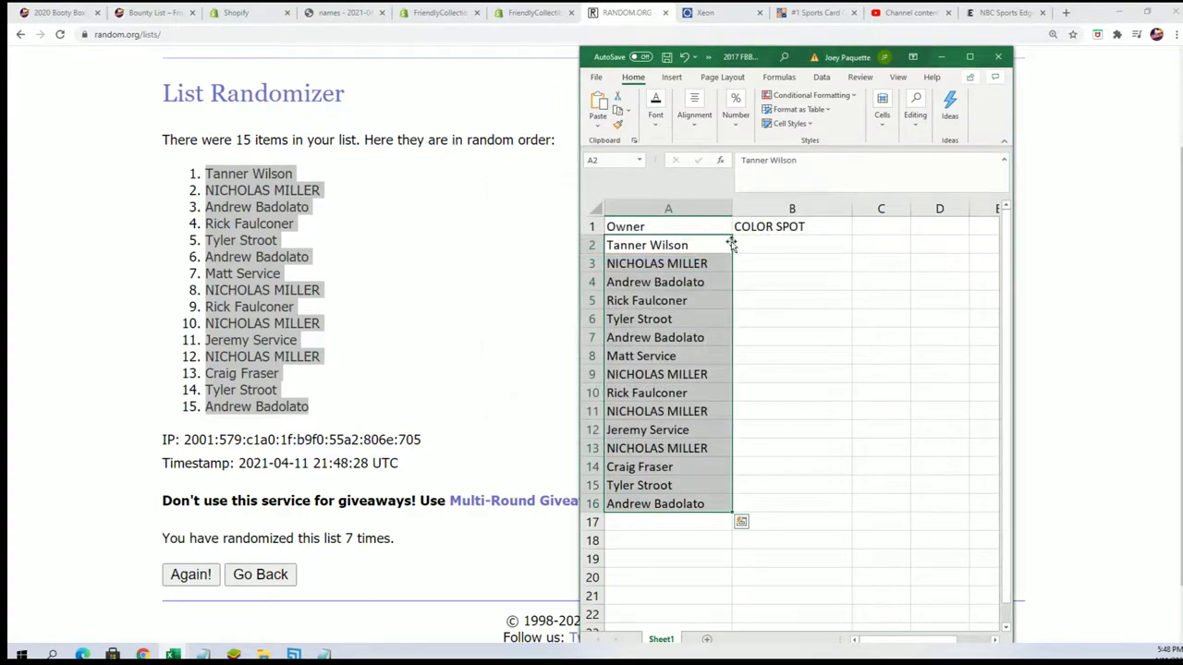
pyautogui.click(749, 248)
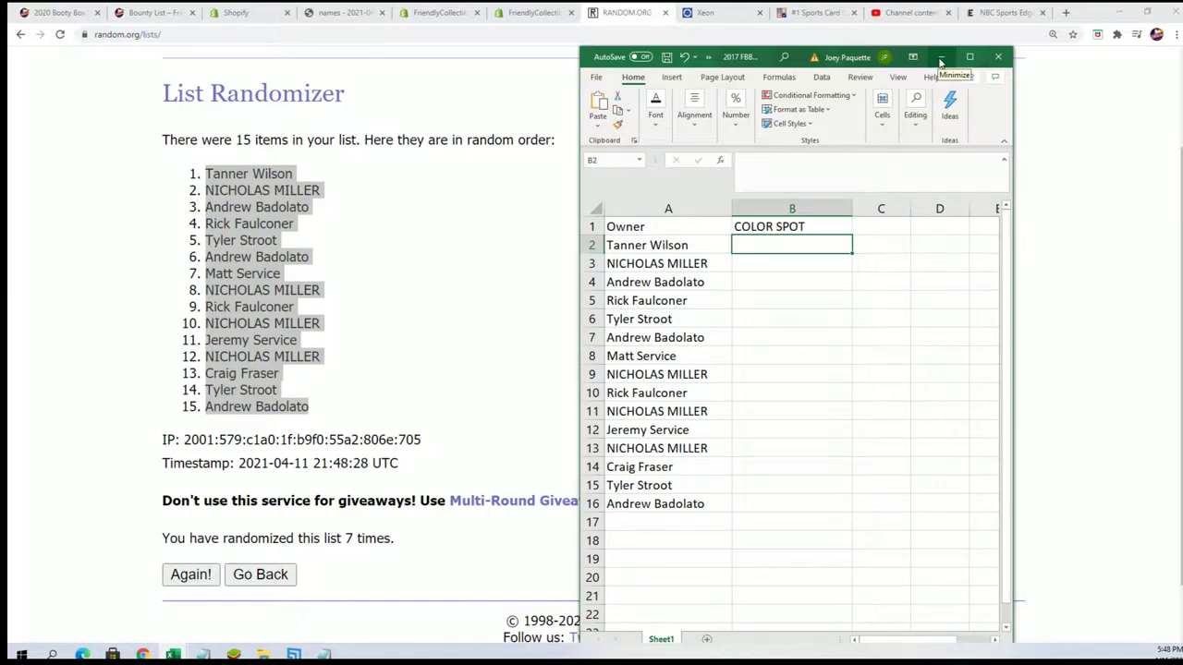
pyautogui.click(941, 58)
# - Load the fifteen colours from Notepad into a fresh List Randomizer form
pyautogui.scroll(3, 533, 212)
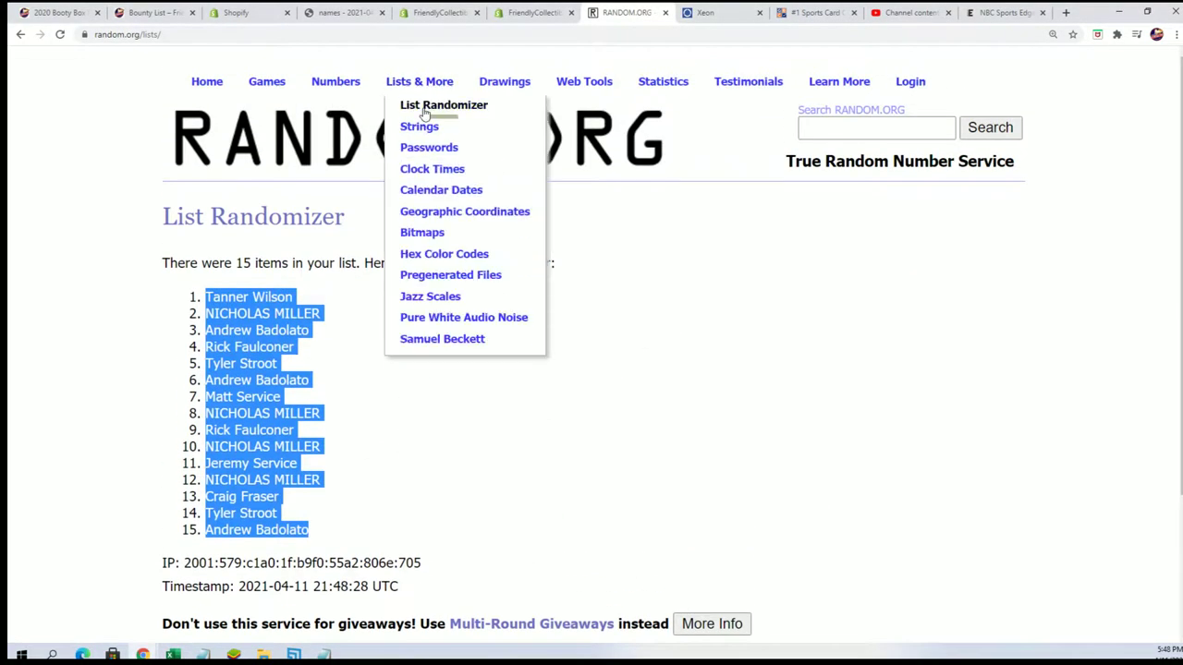
pyautogui.click(434, 108)
pyautogui.hotkey('alt', 'Tab')
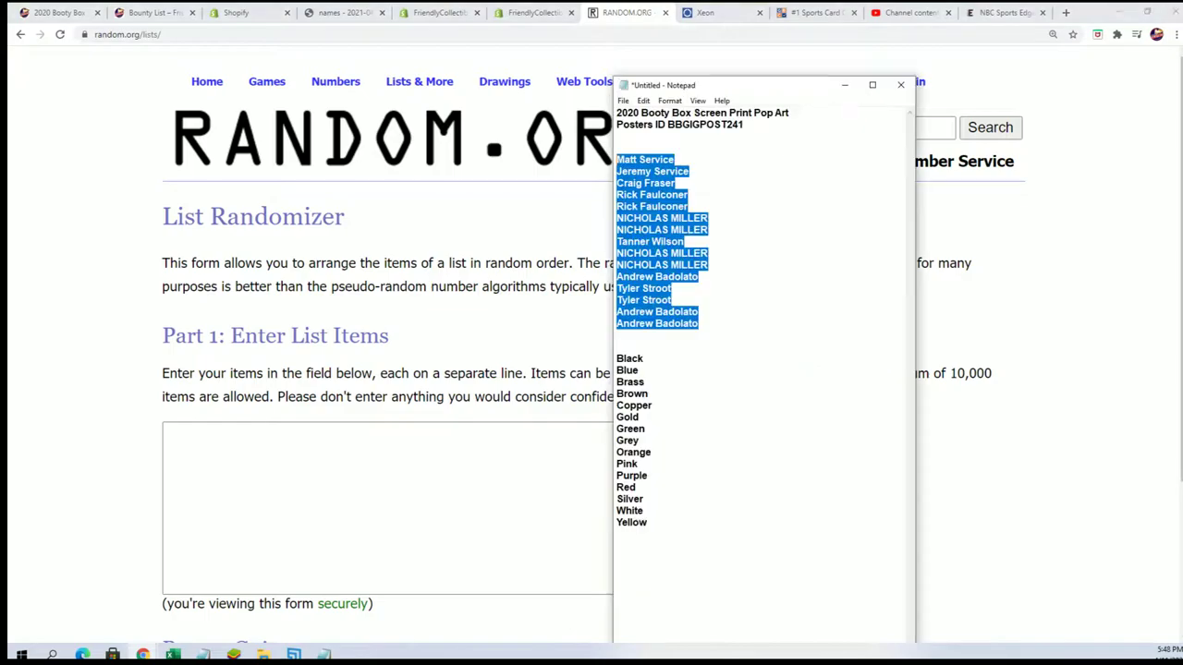
pyautogui.moveTo(652, 526); pyautogui.dragTo(616, 441)
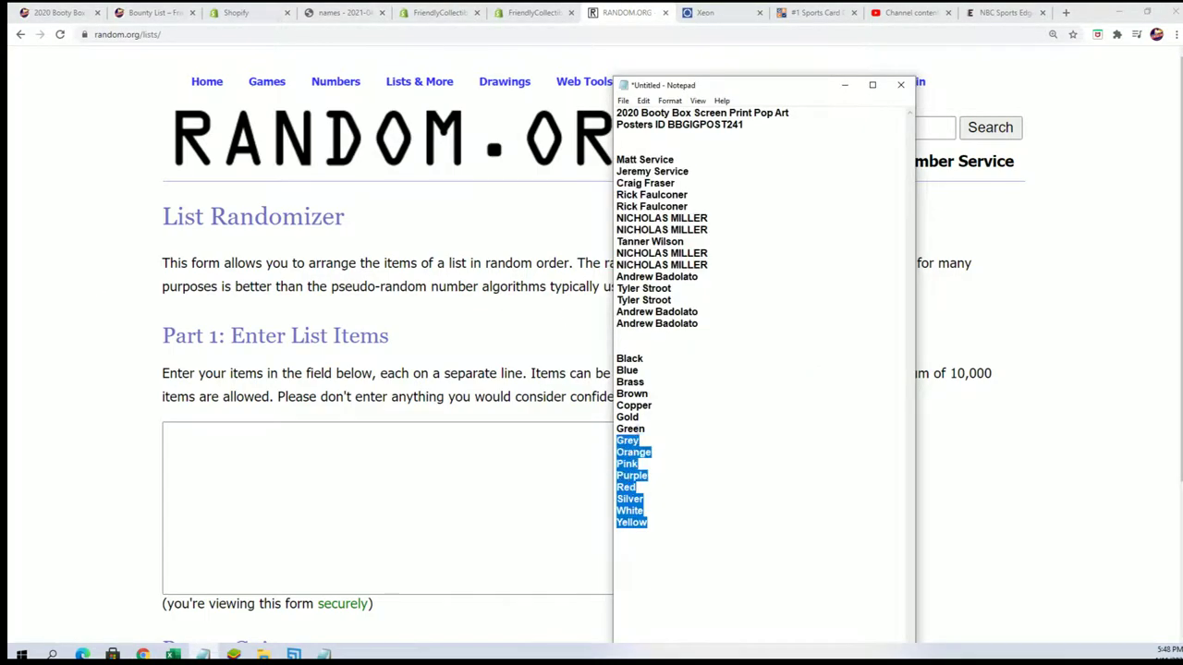
pyautogui.rightClick(633, 359)
pyautogui.click(657, 399)
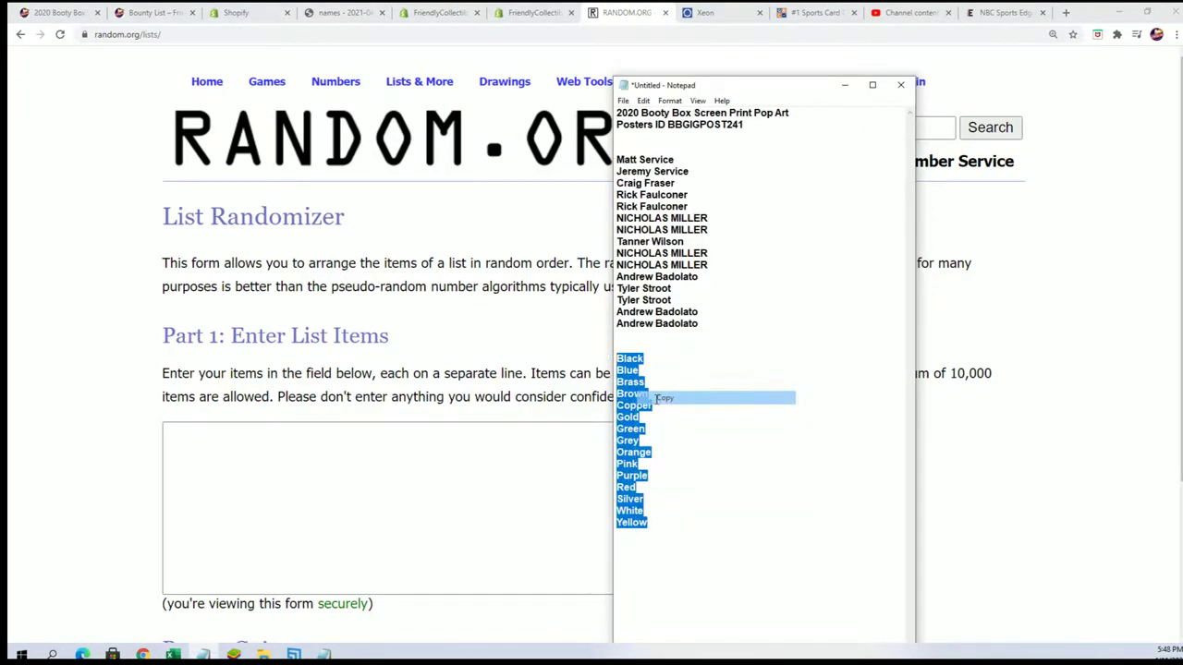
pyautogui.rightClick(276, 442)
pyautogui.click(314, 552)
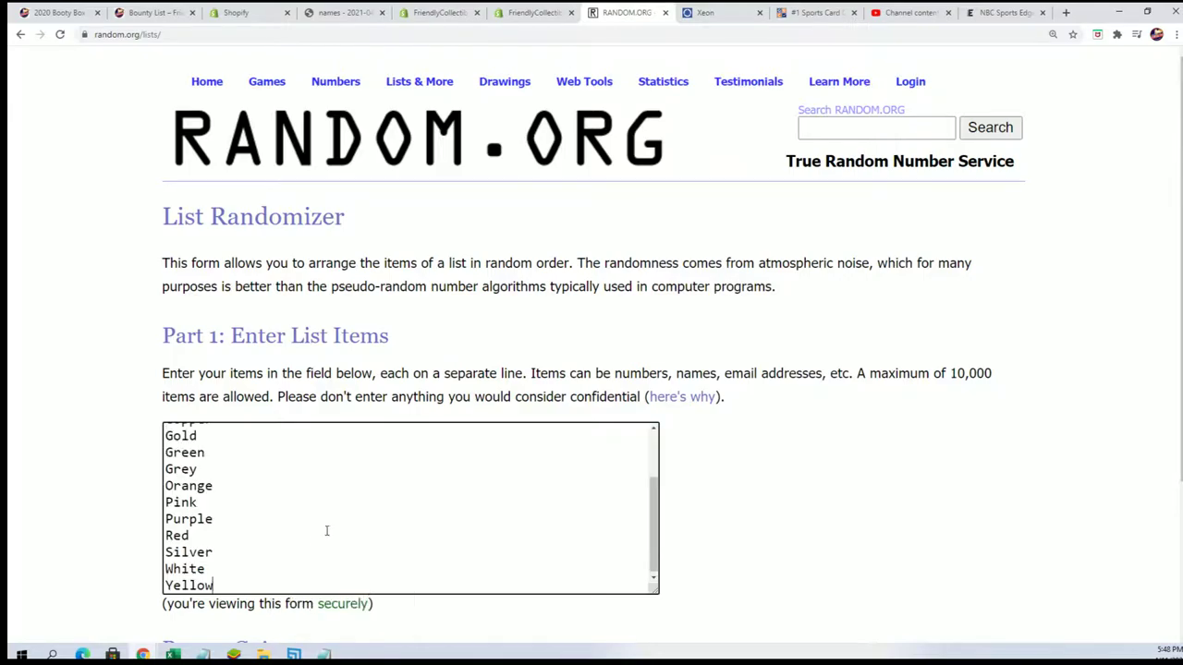
# - Shuffle the colours seven times, ending Purple first and Silver last, and select the result
pyautogui.scroll(-3, 810, 519)
pyautogui.click(222, 513)
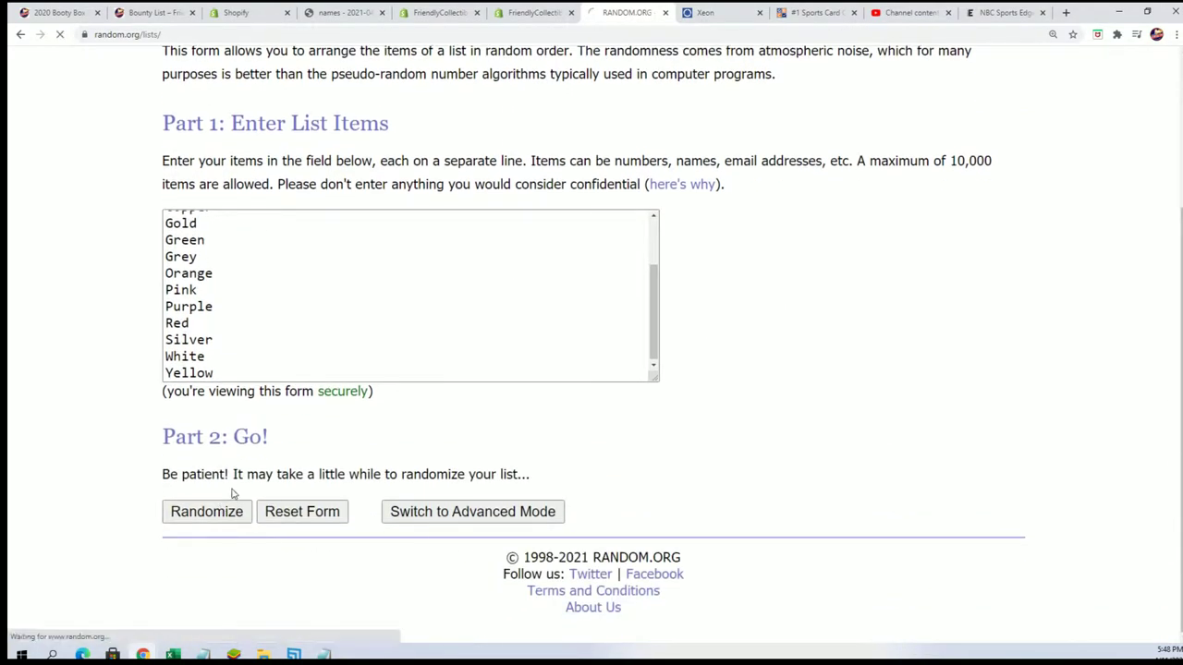
pyautogui.scroll(-2, 242, 496)
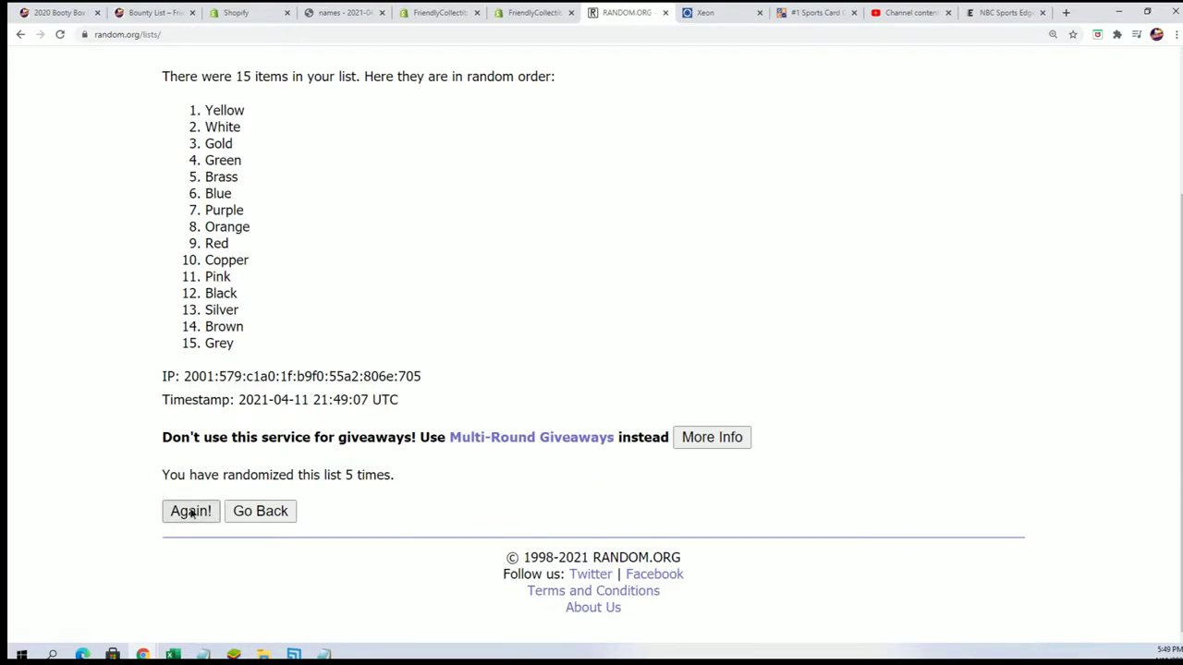
pyautogui.click(192, 514)
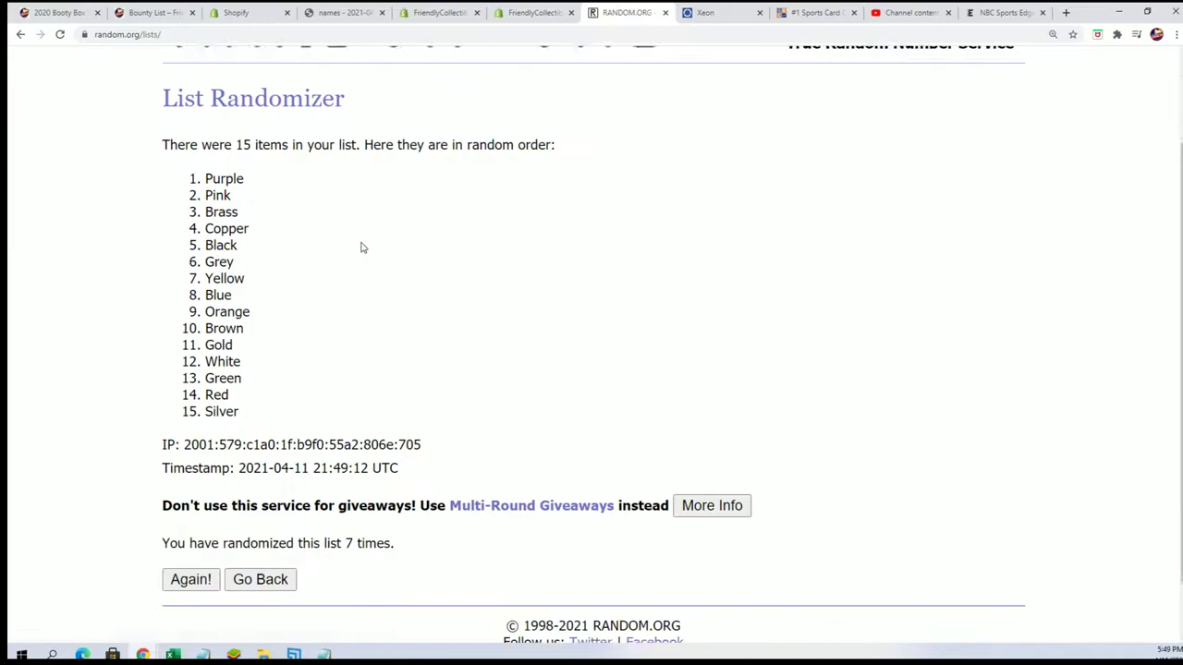
pyautogui.moveTo(204, 172); pyautogui.dragTo(244, 308)
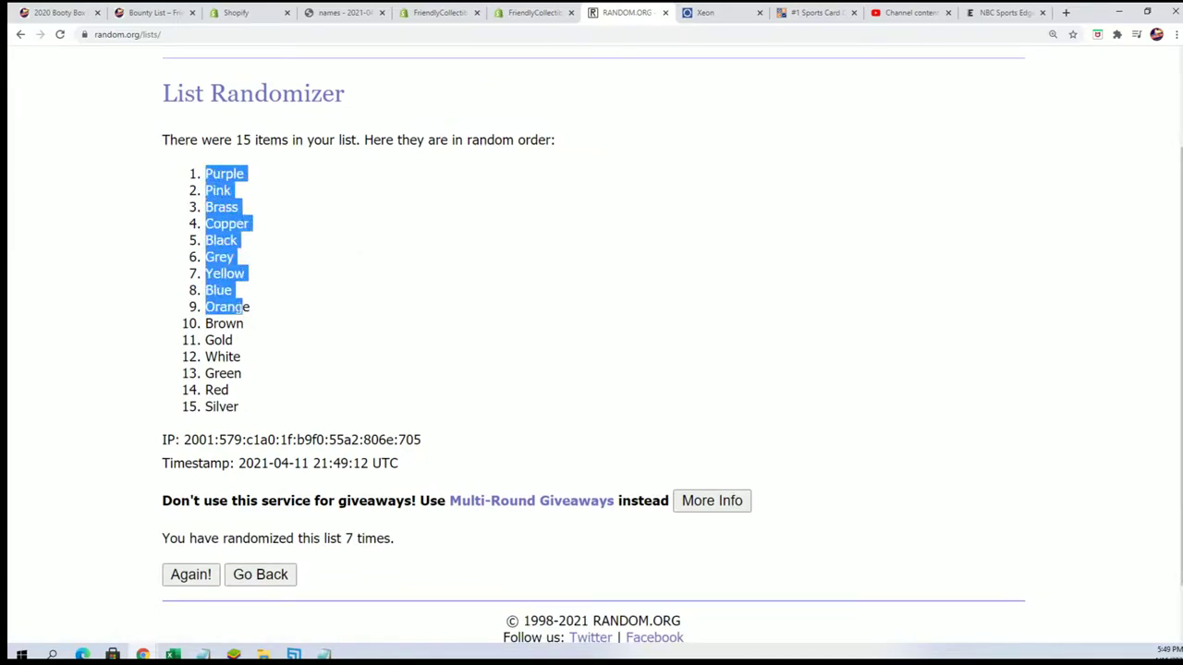
# - Paste the shuffled colours, Purple through Silver, into B2:B16 as plain text
pyautogui.rightClick(236, 404)
pyautogui.click(242, 384)
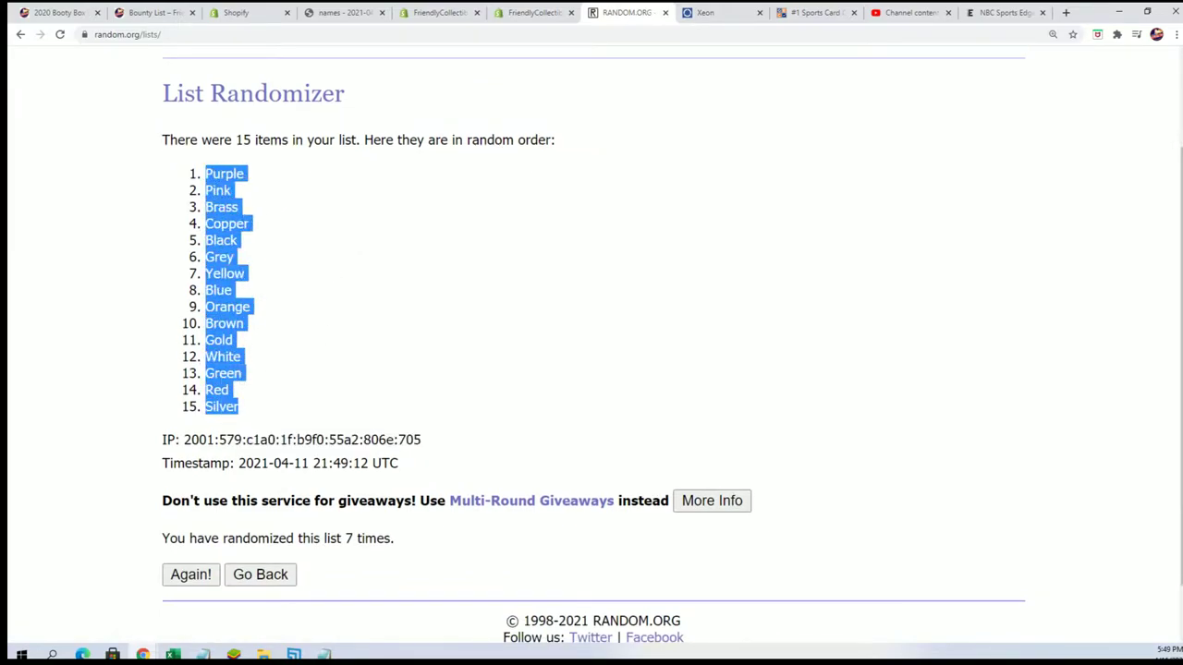
pyautogui.hotkey('alt', 'Tab')
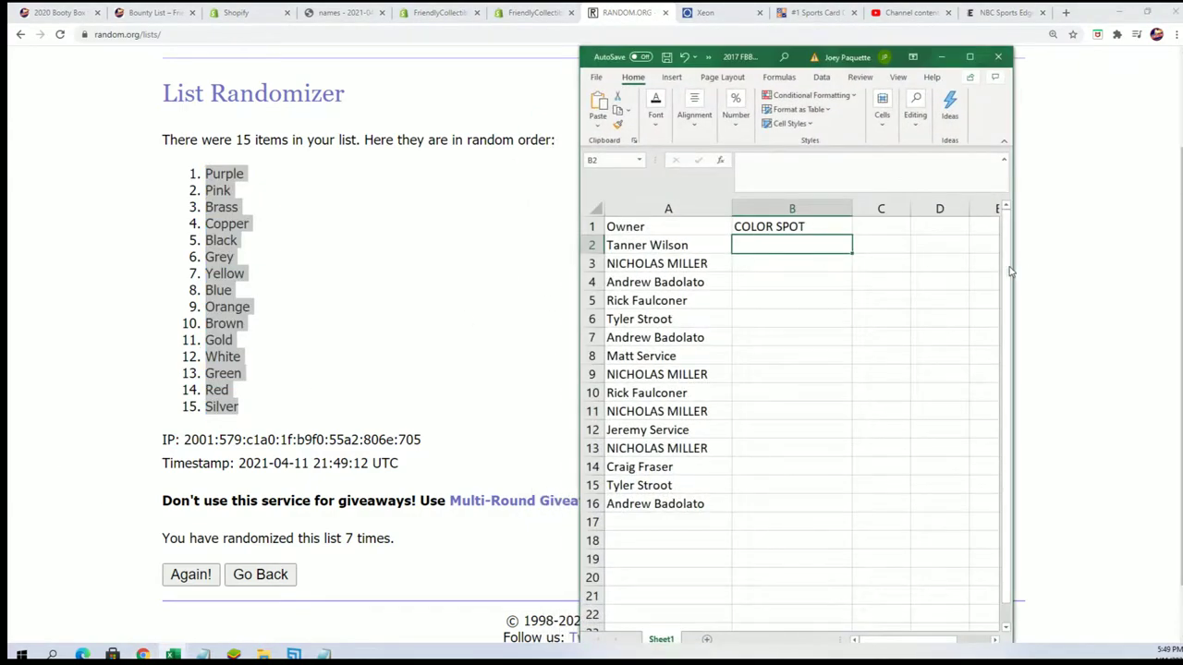
pyautogui.rightClick(740, 241)
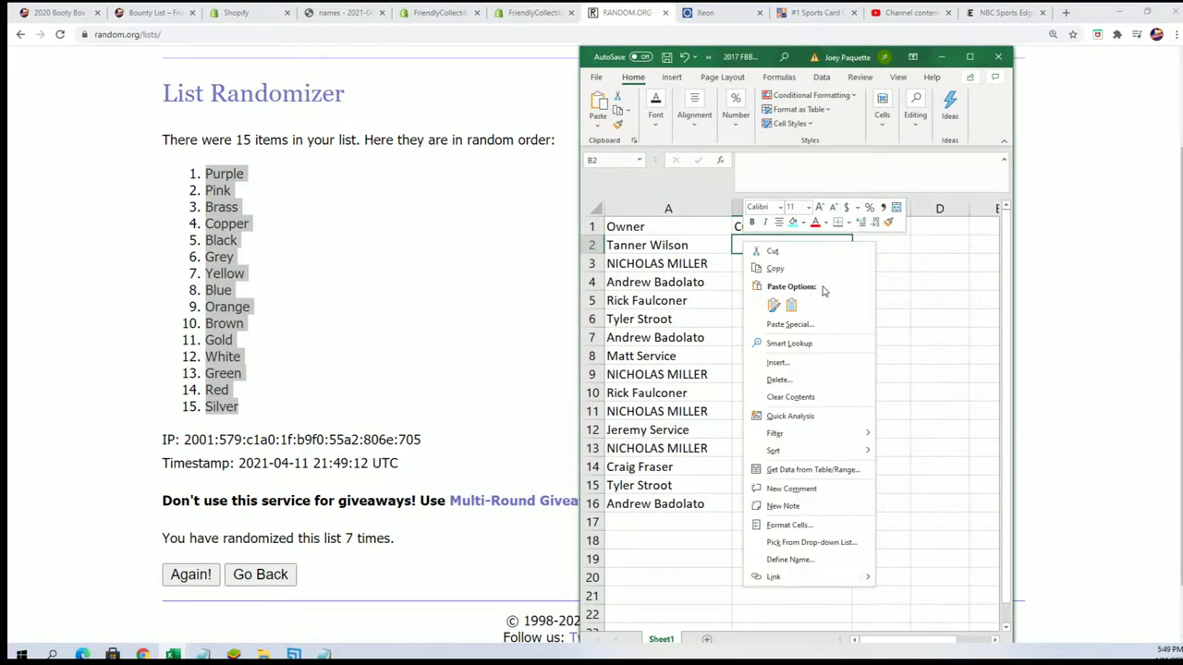
pyautogui.click(780, 327)
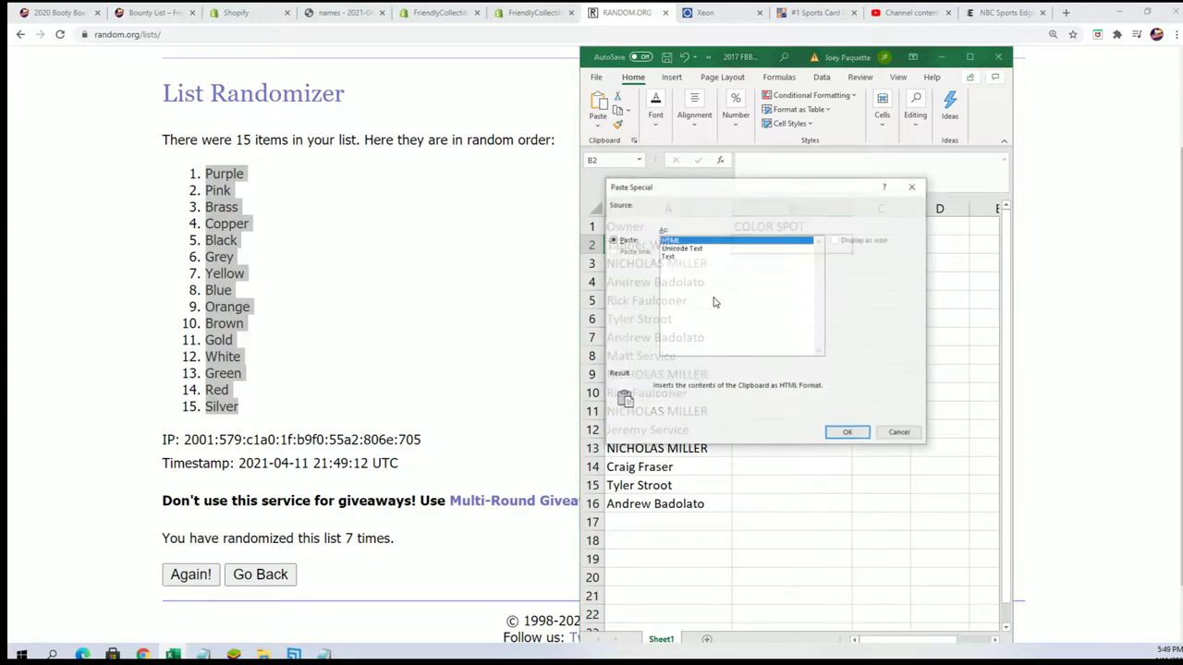
pyautogui.click(843, 434)
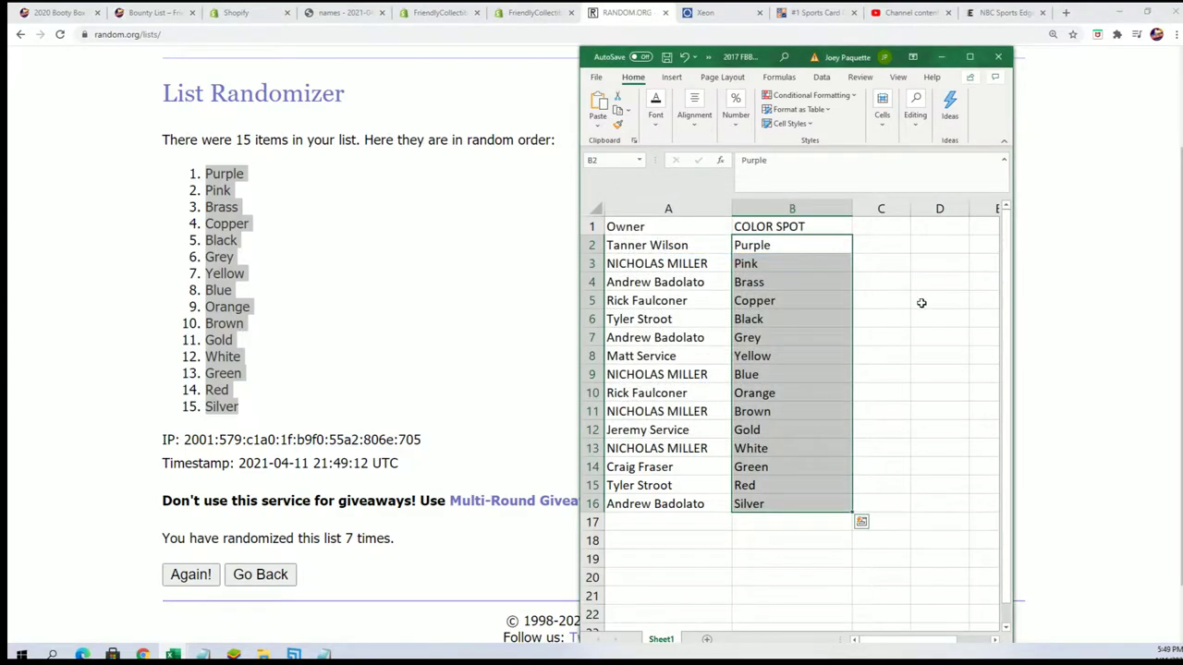